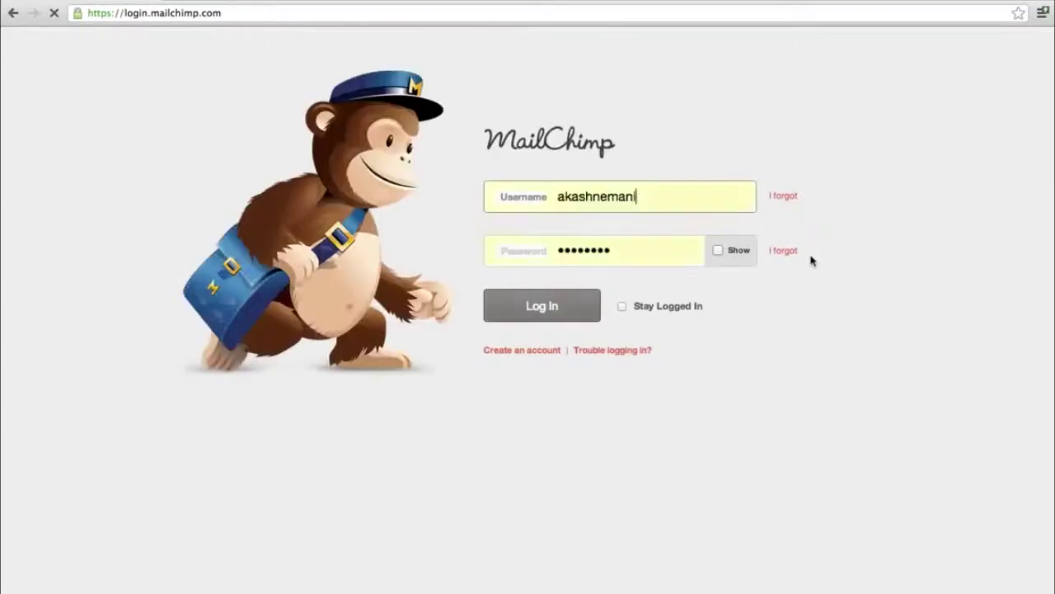
- Sign in, leave the phone country code unchanged, and skip the security check for later
click(530, 308)
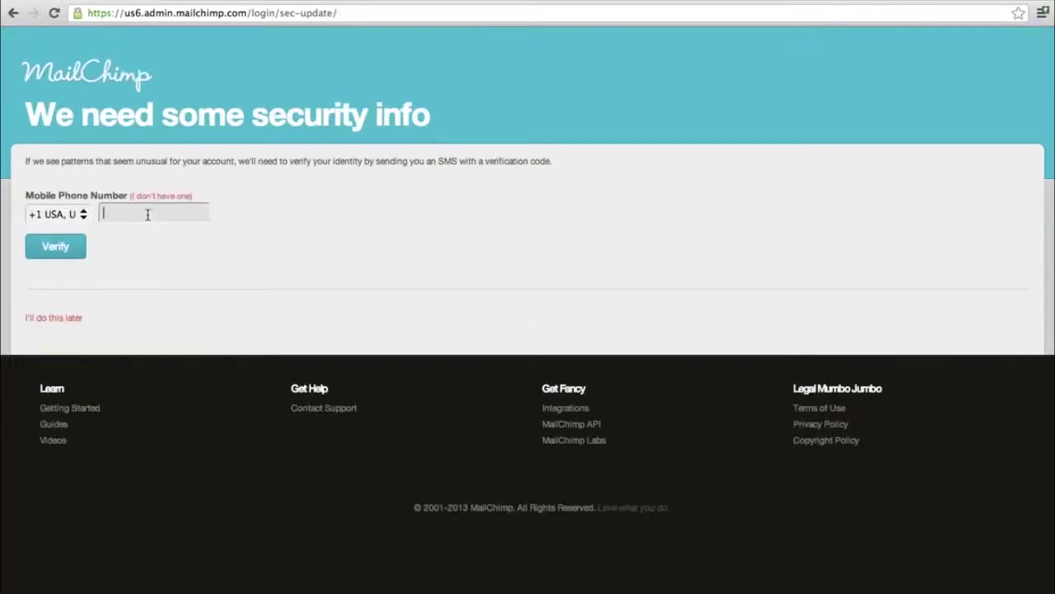
click(85, 215)
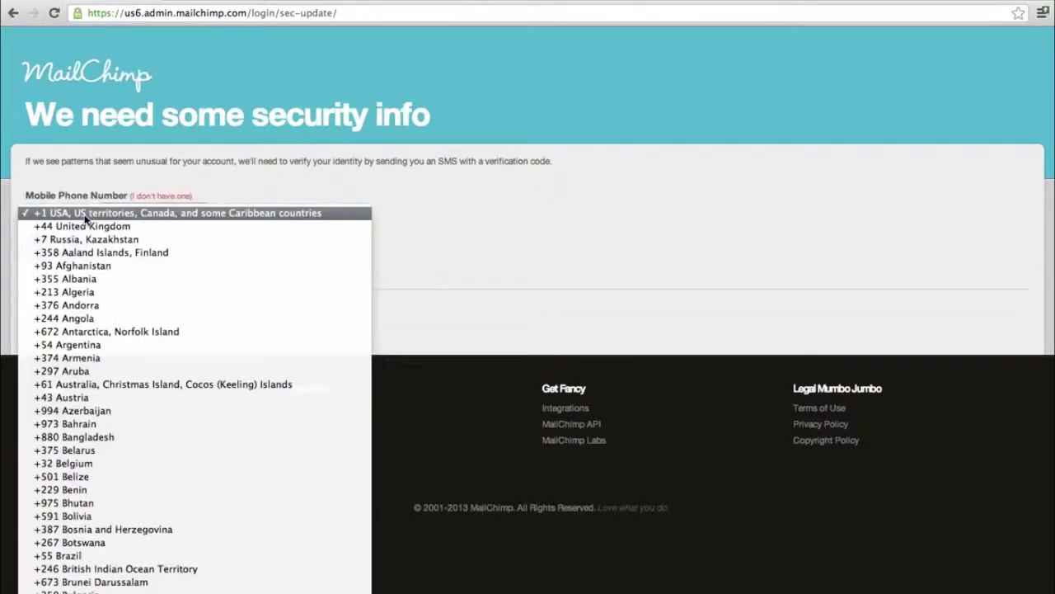
scroll(85, 216, down, 20)
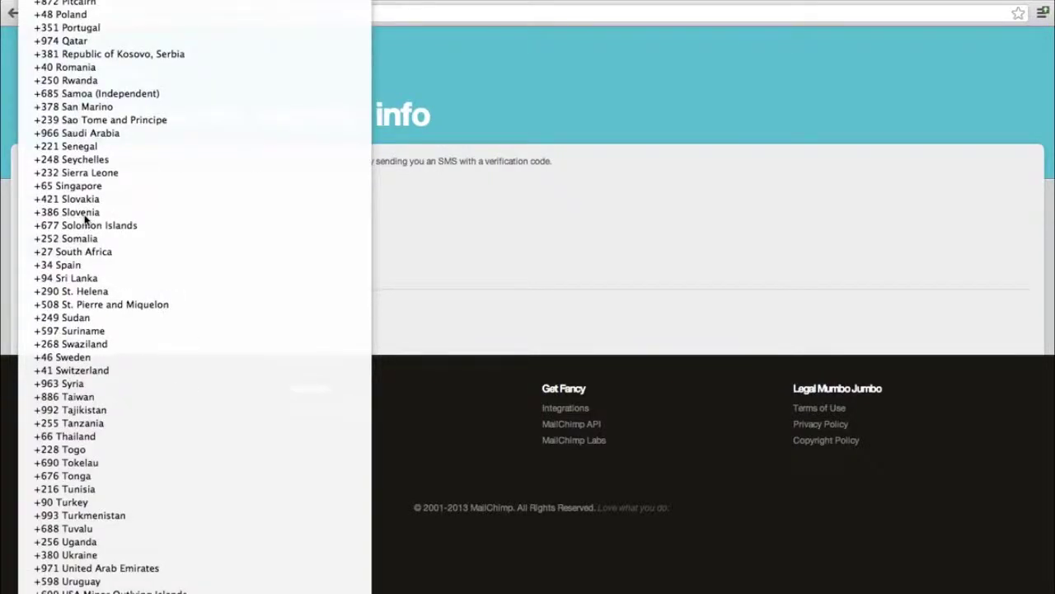
scroll(69, 64, up, 15)
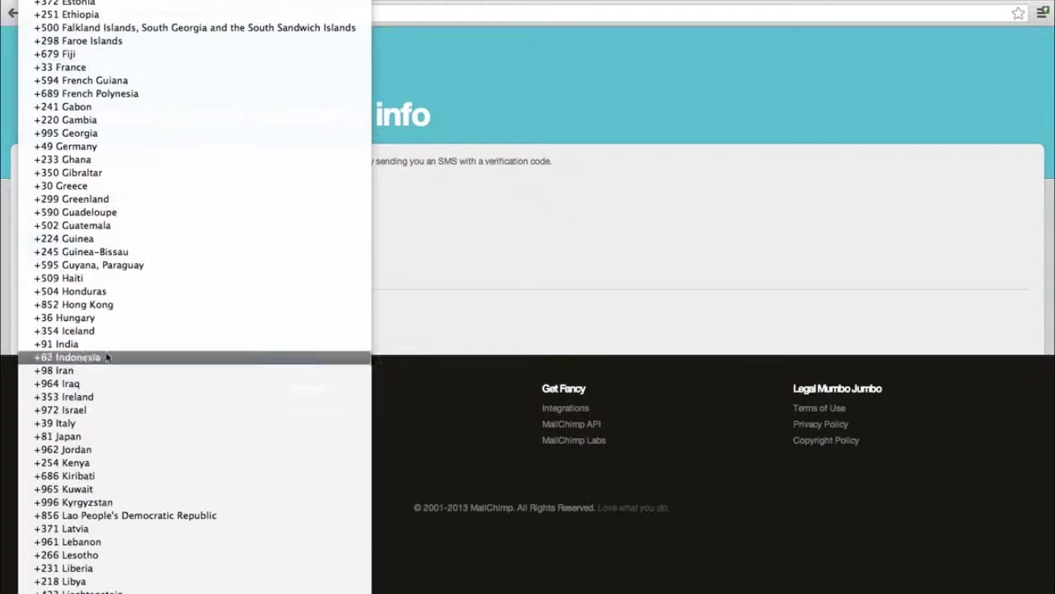
click(523, 252)
click(78, 321)
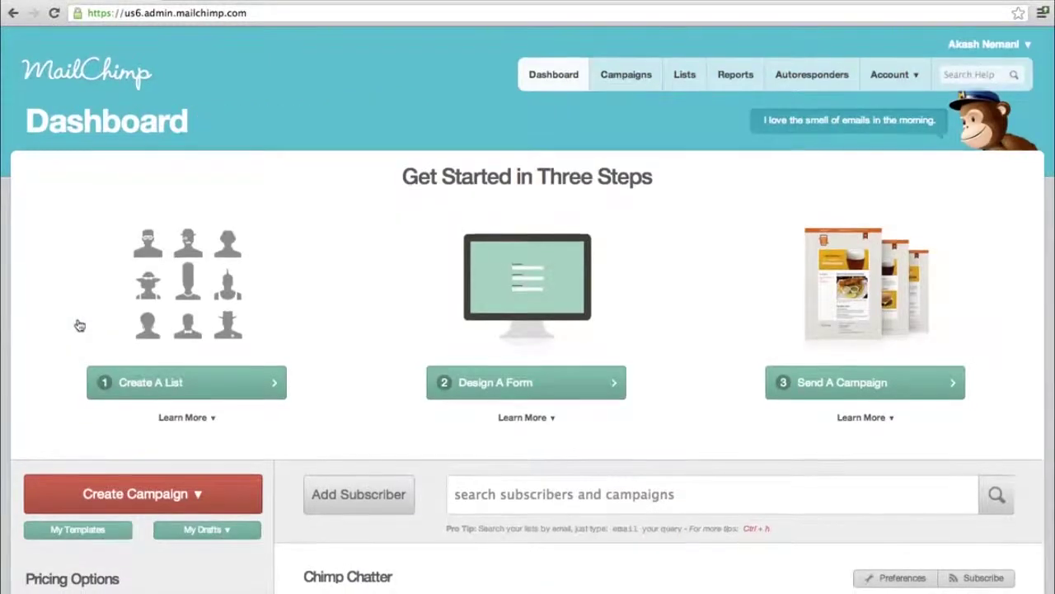
- Scroll through the Dashboard's Create A List, Design A Form and Send A Campaign steps
scroll(79, 325, down, 4)
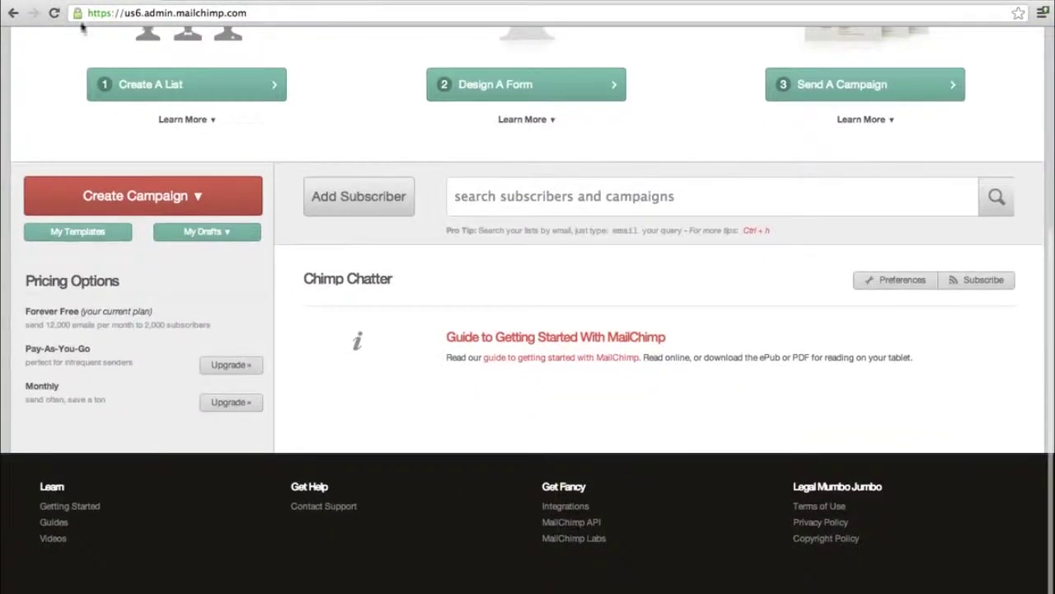
scroll(189, 259, up, 4)
scroll(186, 262, down, 2)
scroll(186, 262, up, 2)
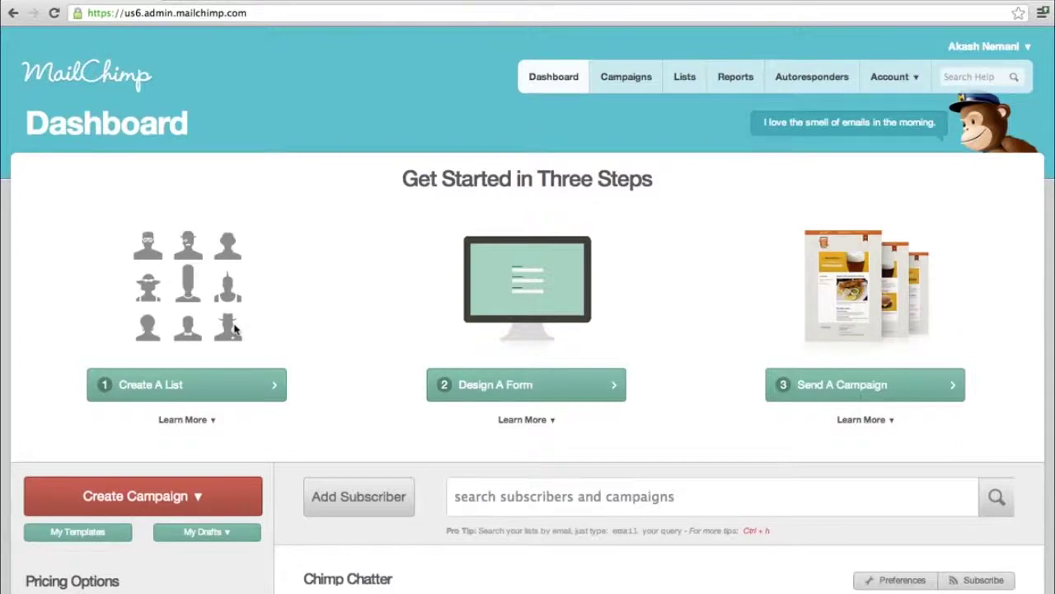
- Start a new list named 'Dropmyemail Client List' with default sender 'Dropmyemail Team'
click(141, 393)
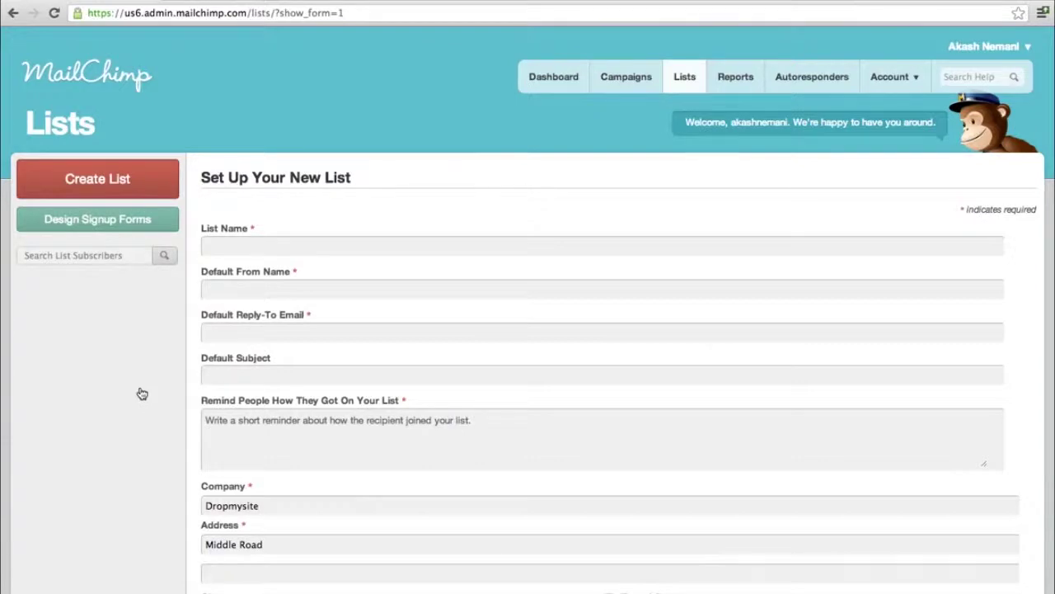
click(291, 249)
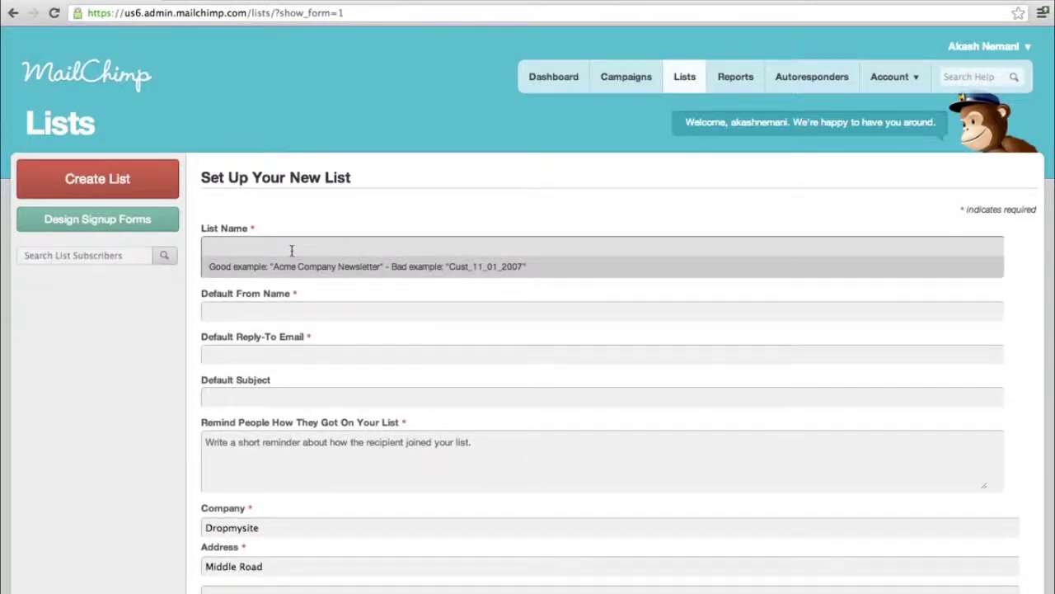
text(Dropmy)
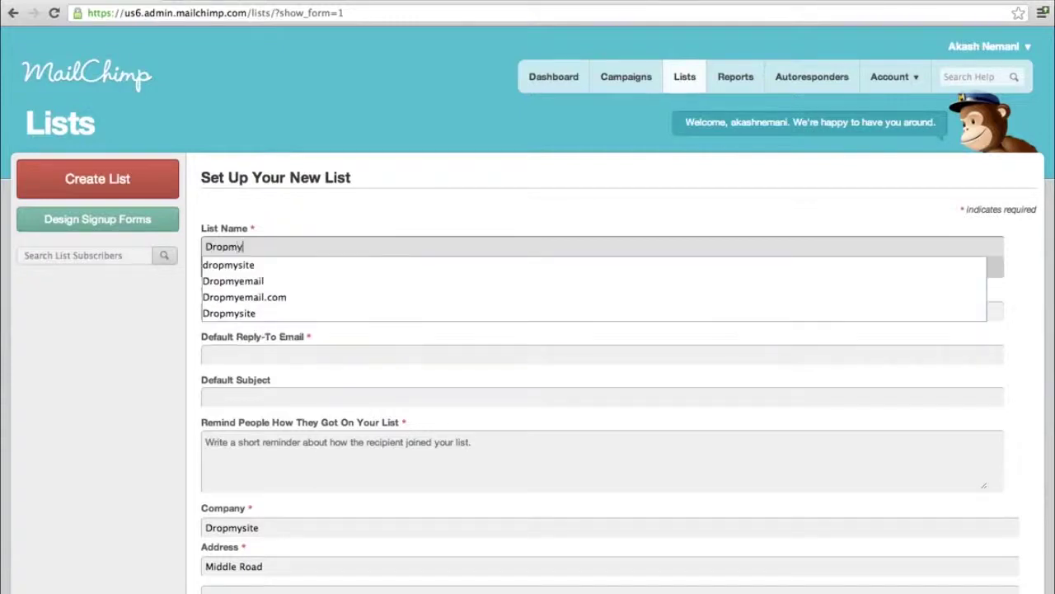
text(email Client )
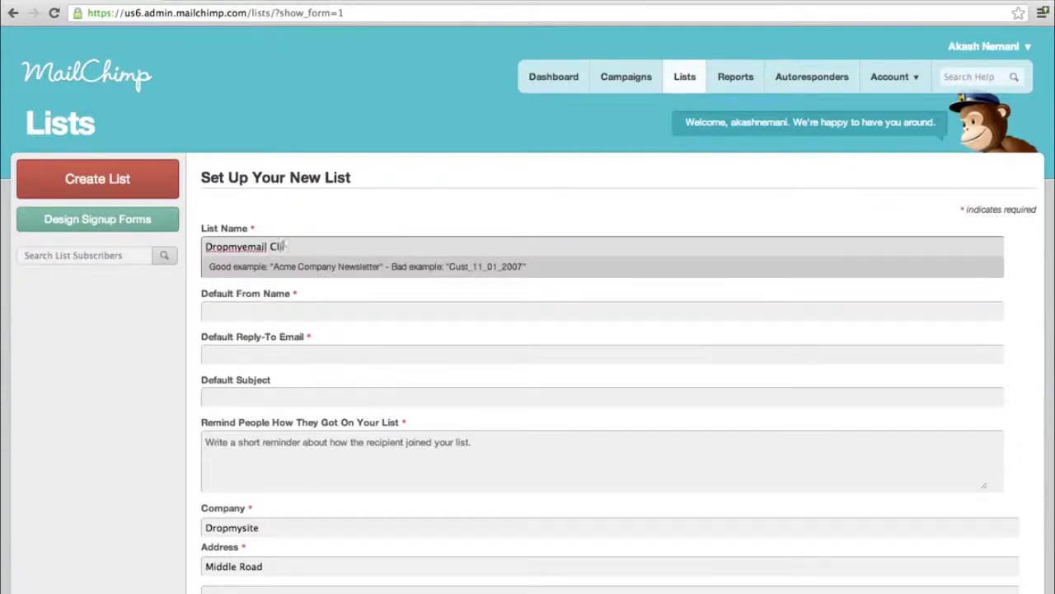
text(List)
click(437, 196)
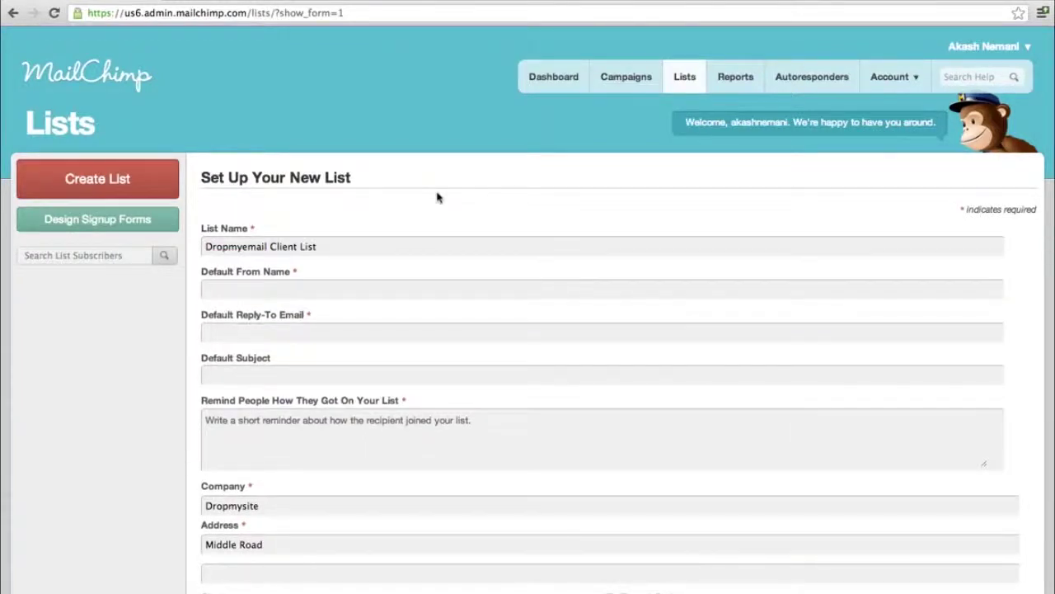
click(329, 286)
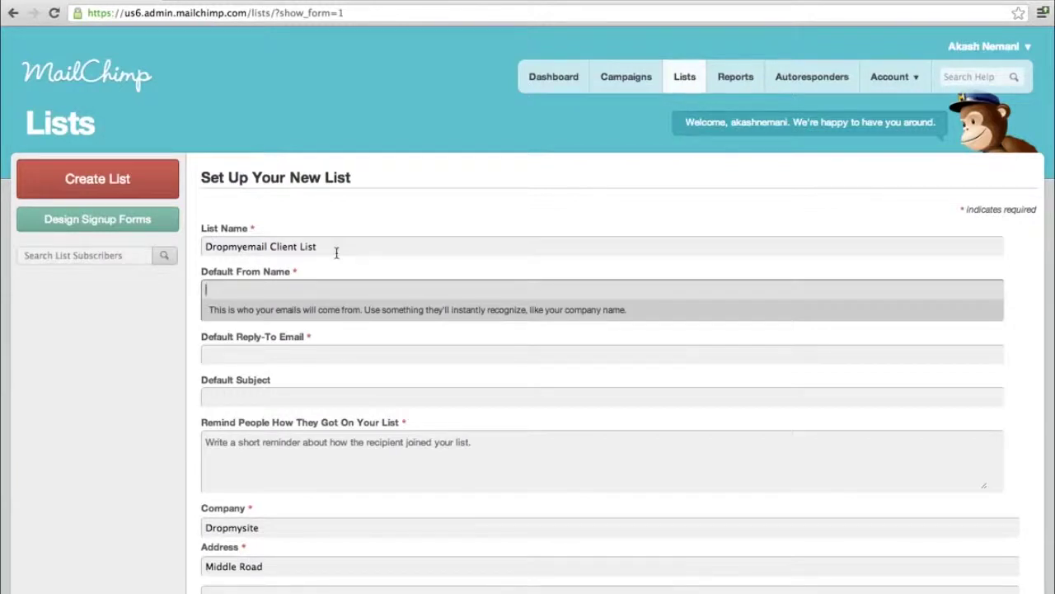
text(Dropmyemail Team)
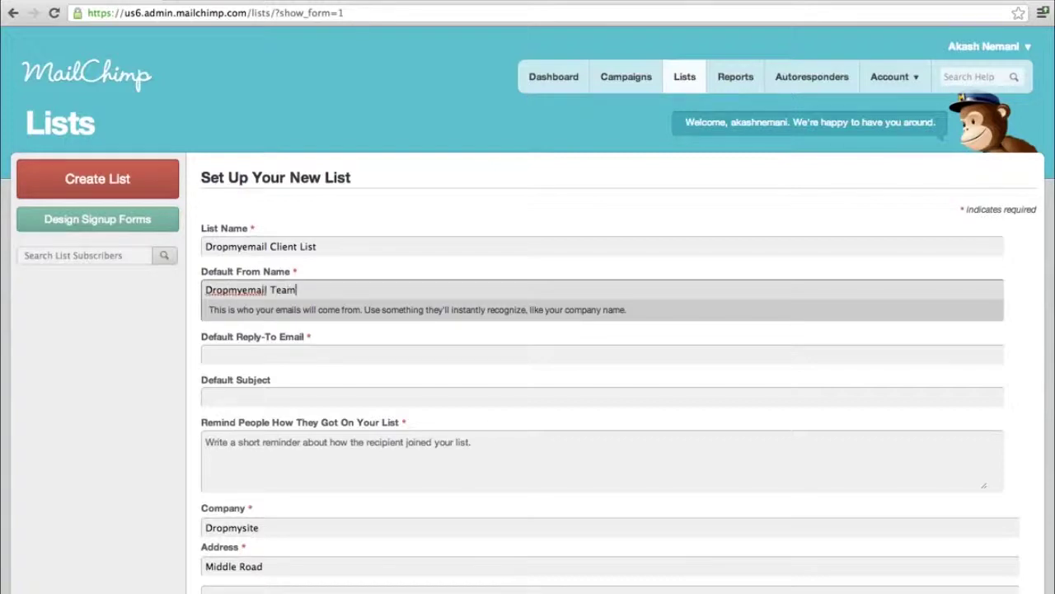
- Enter the company's reply-to e-mail address, fixing a stray letter
click(298, 353)
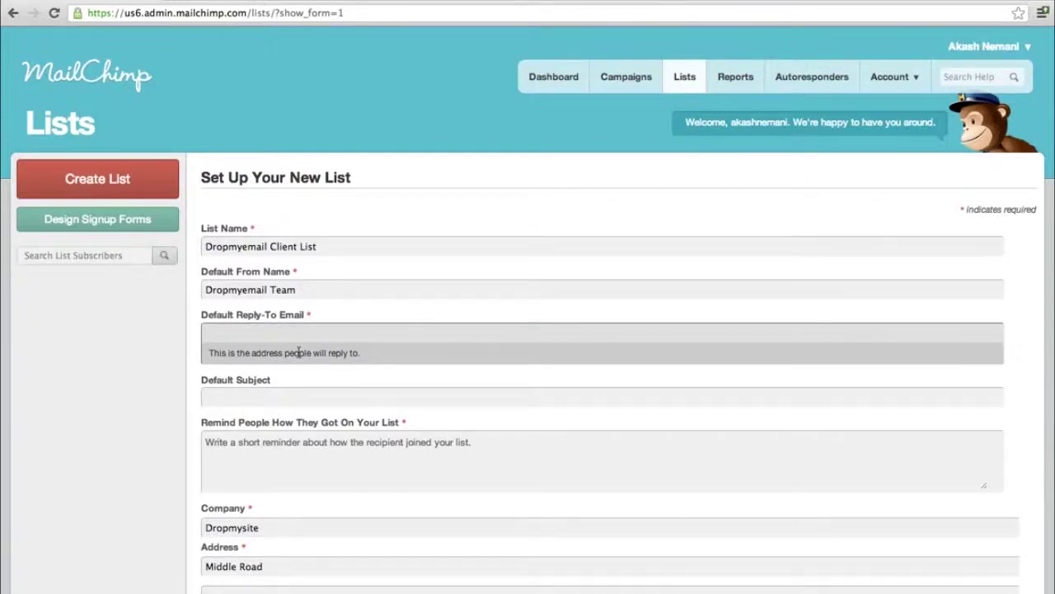
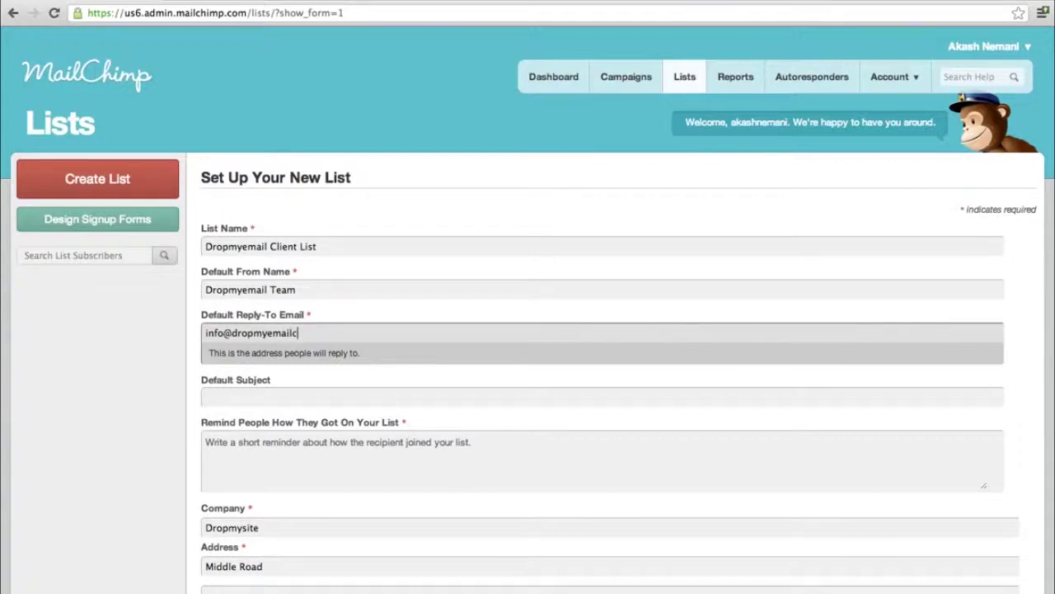
key(Tab)
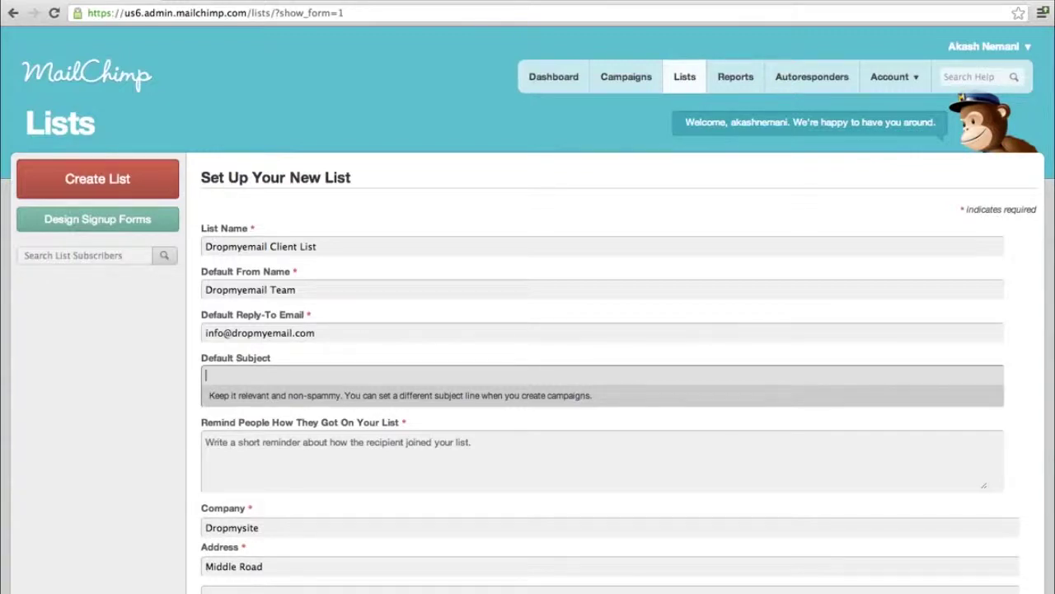
- Enter 'Clients of Dropmyemail' as the list reminder and save the list settings
scroll(528, 330, down, 3)
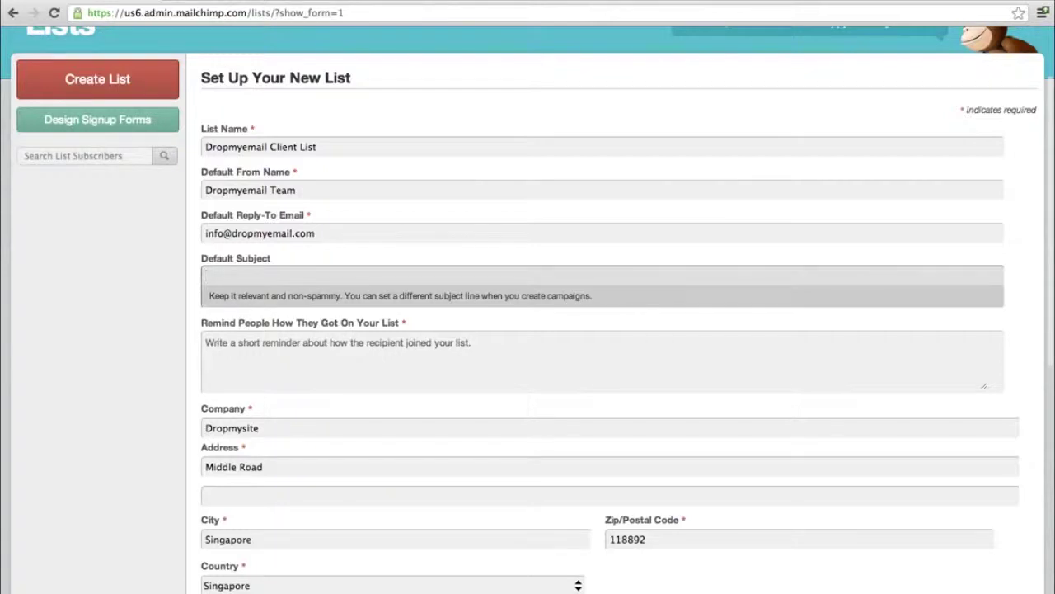
scroll(267, 402, down, 3)
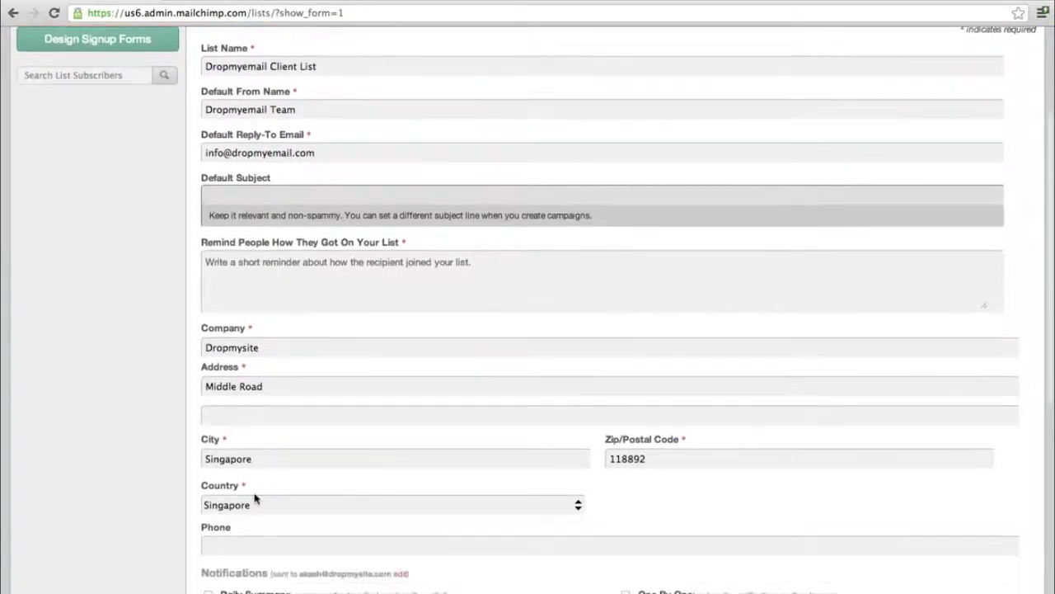
click(407, 275)
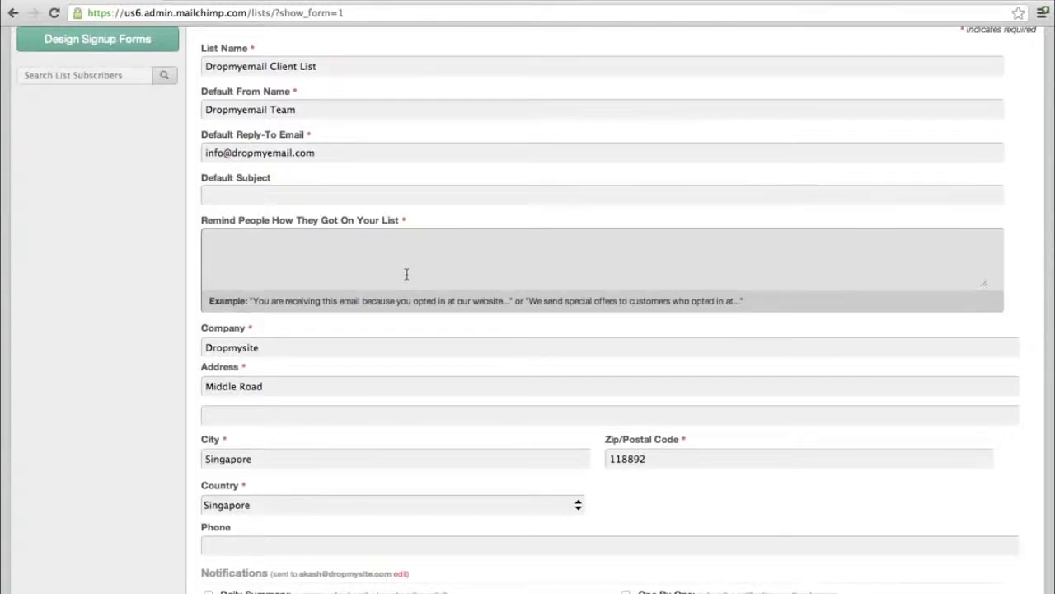
text(Clients of Dropmyemail)
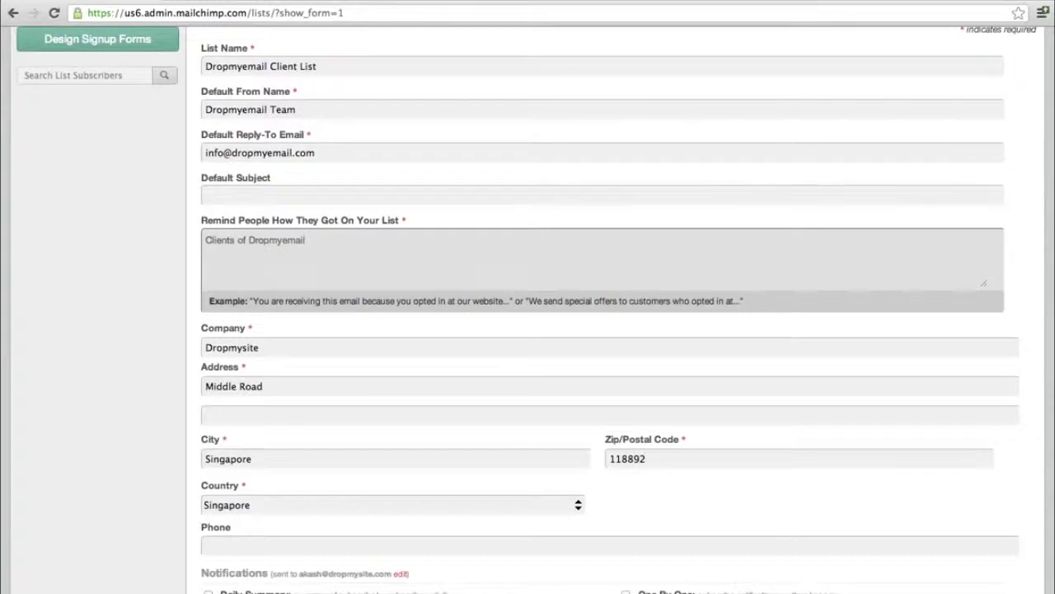
scroll(394, 271, down, 3)
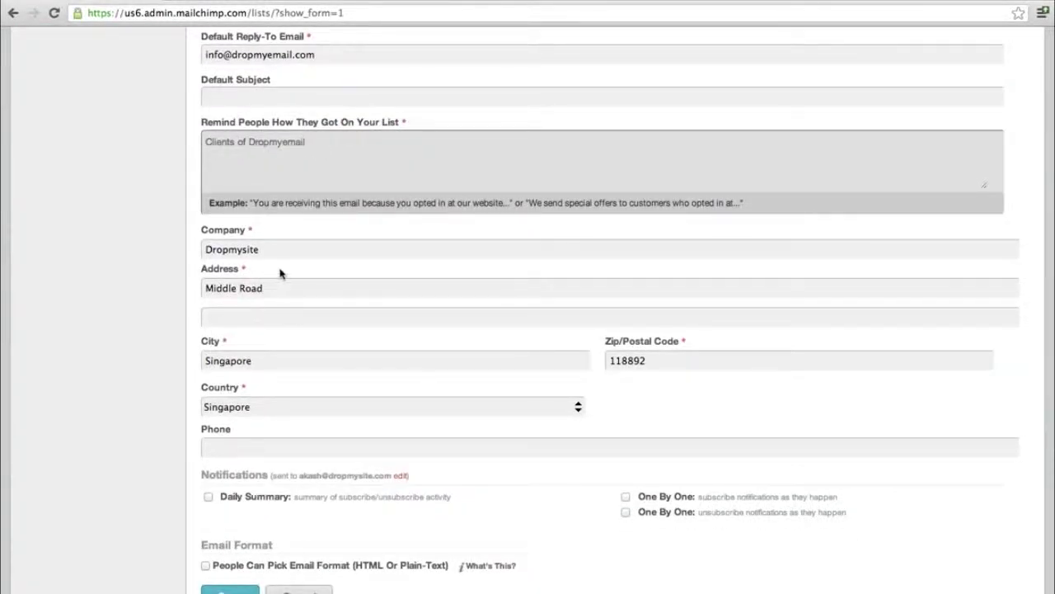
scroll(345, 280, down, 1)
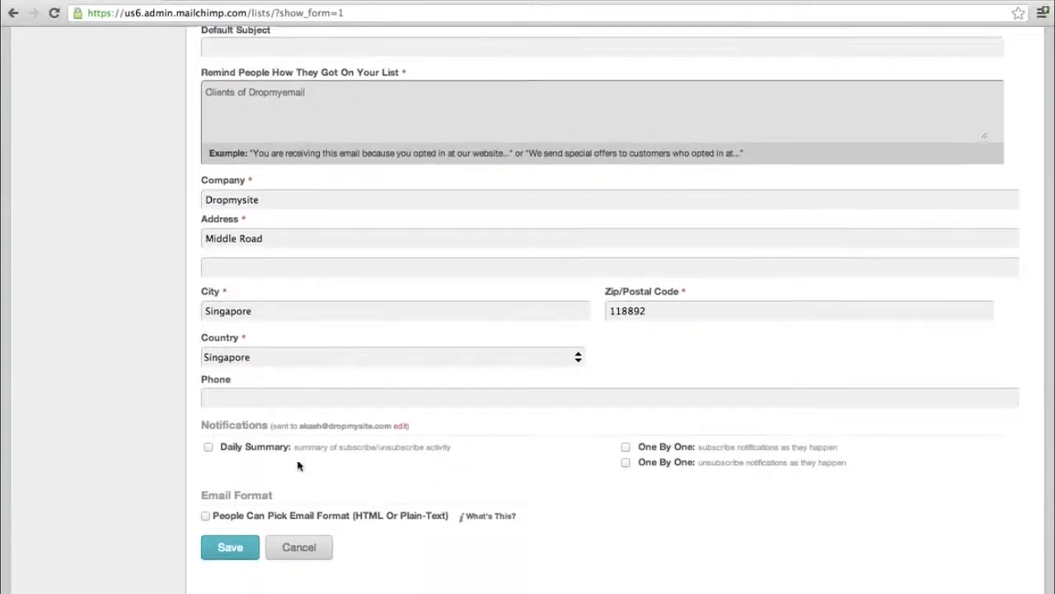
scroll(297, 464, down, 2)
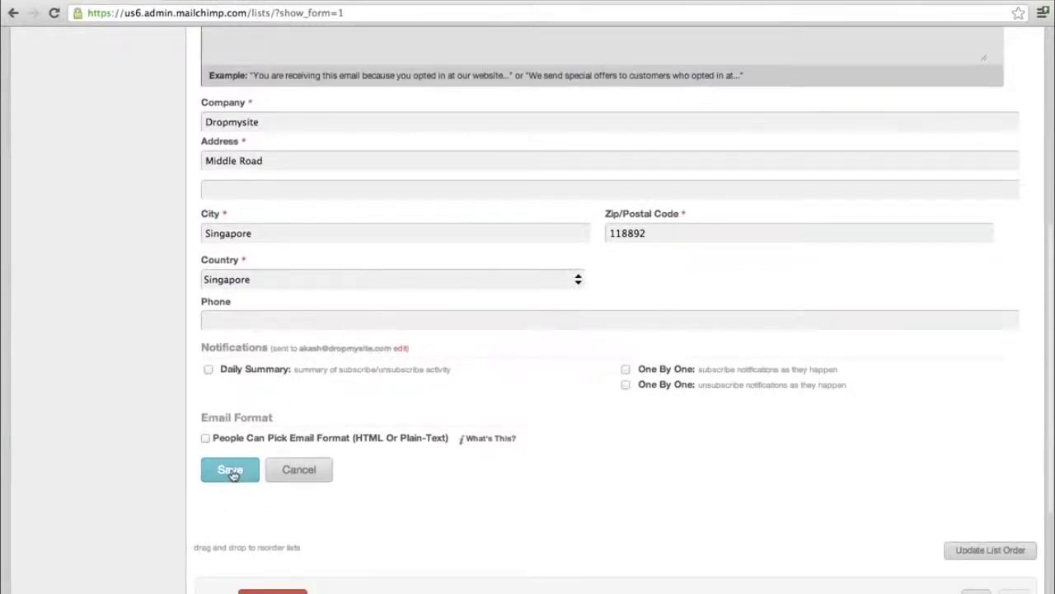
click(249, 472)
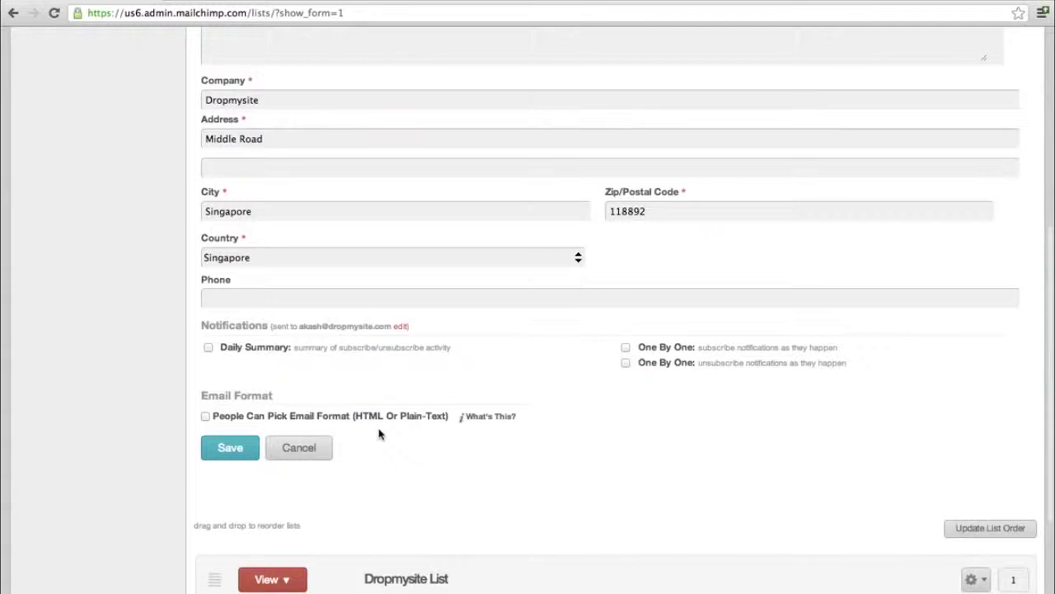
- Submit the form so Dropmyemail Client List is created with 0 subscribers
click(230, 447)
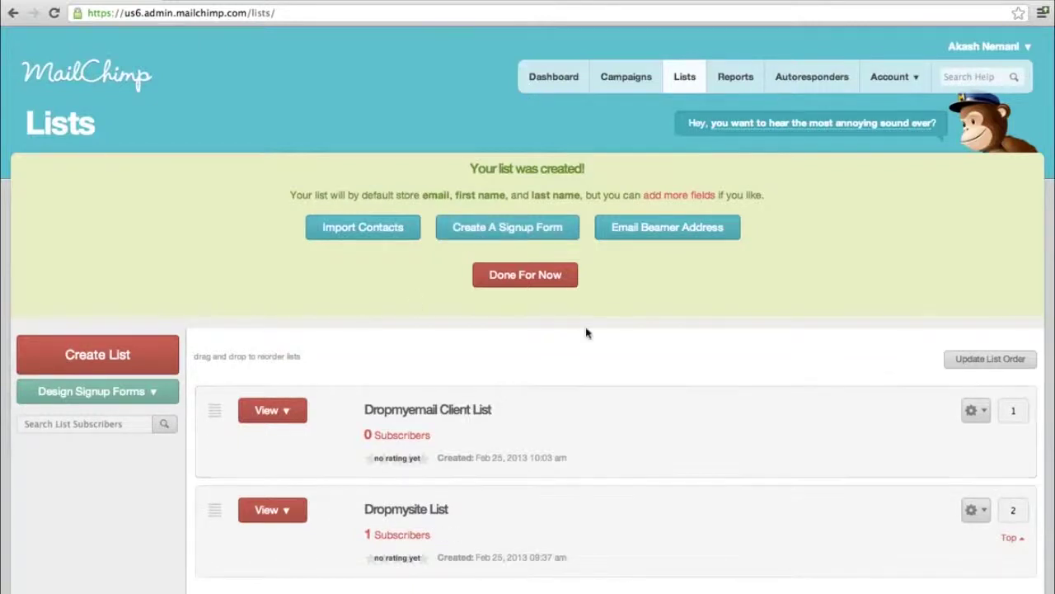
click(366, 236)
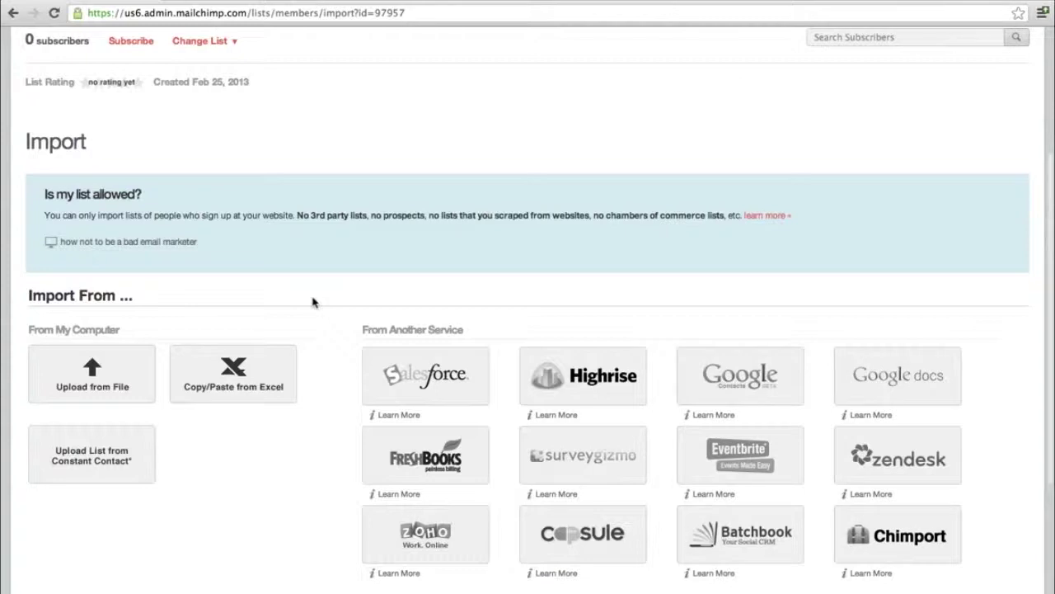
scroll(313, 302, down, 4)
scroll(313, 301, up, 7)
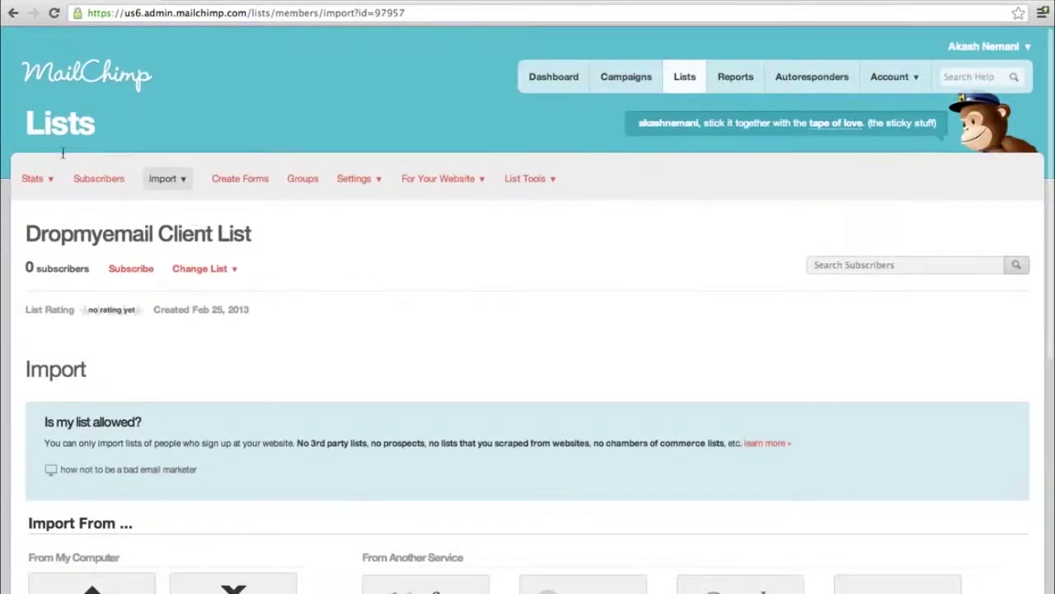
- Return to the Dashboard and open the Templates page to browse Basic, Predesigned and My Templates
click(555, 77)
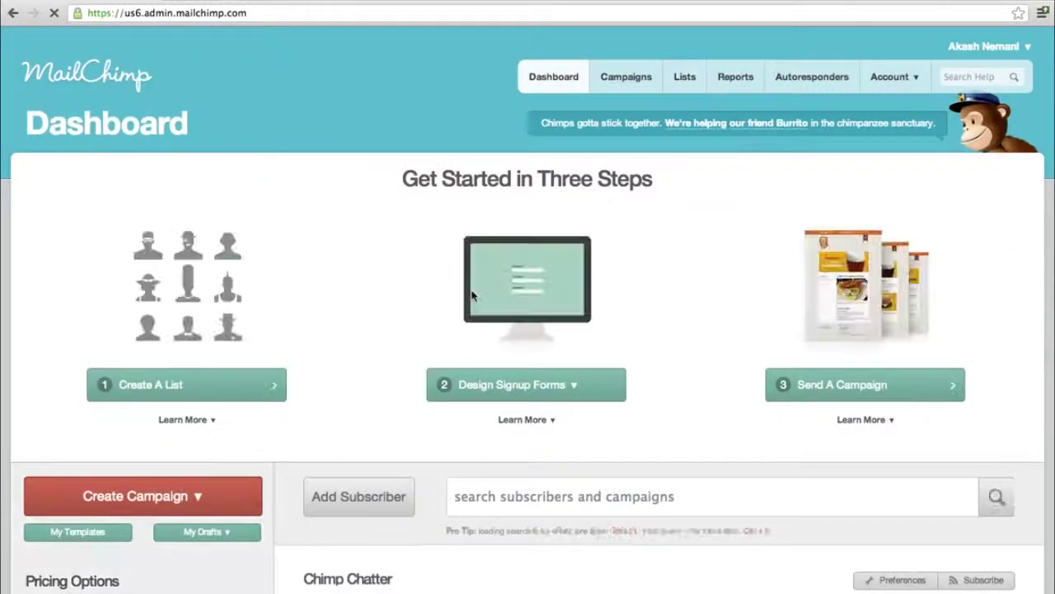
scroll(472, 295, down, 3)
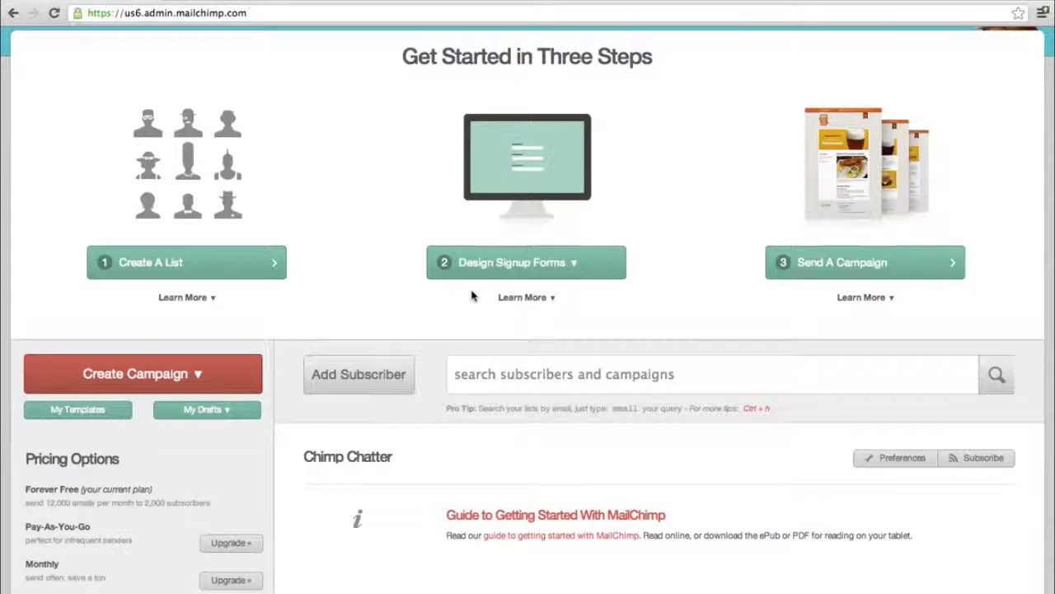
click(92, 419)
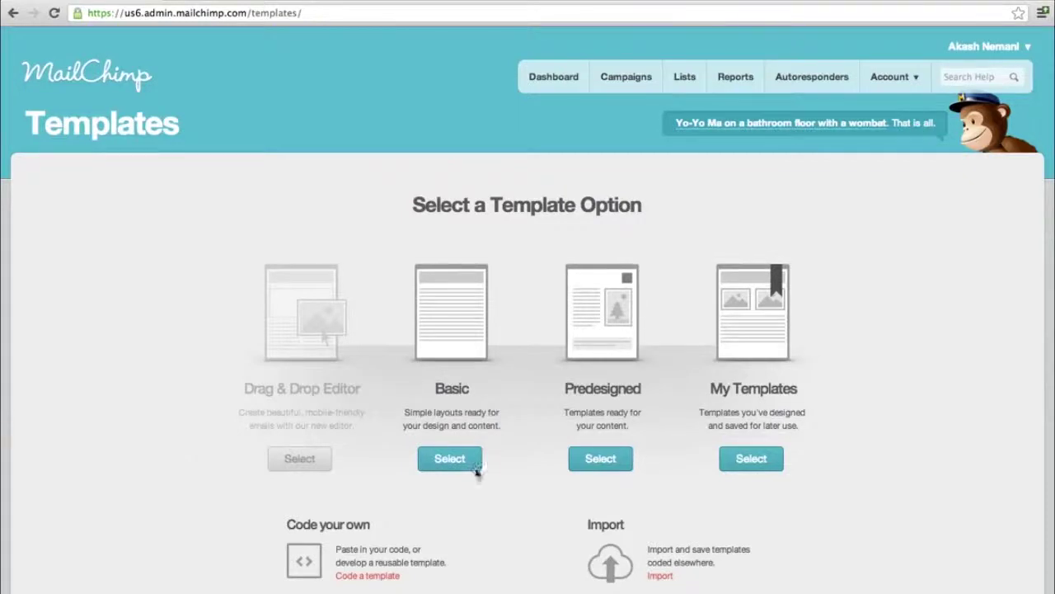
scroll(466, 503, down, 1)
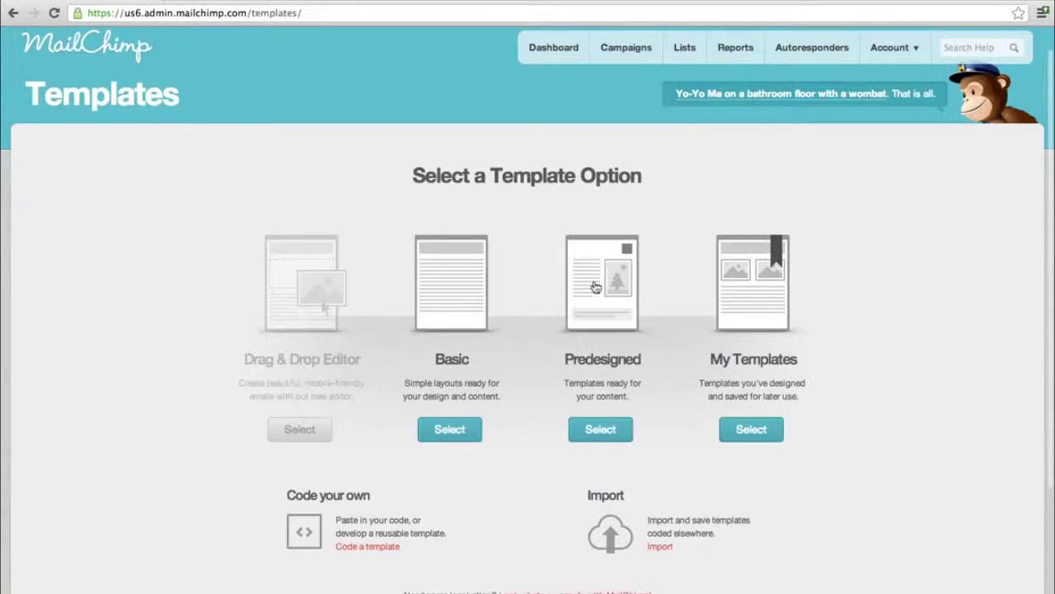
scroll(507, 477, down, 3)
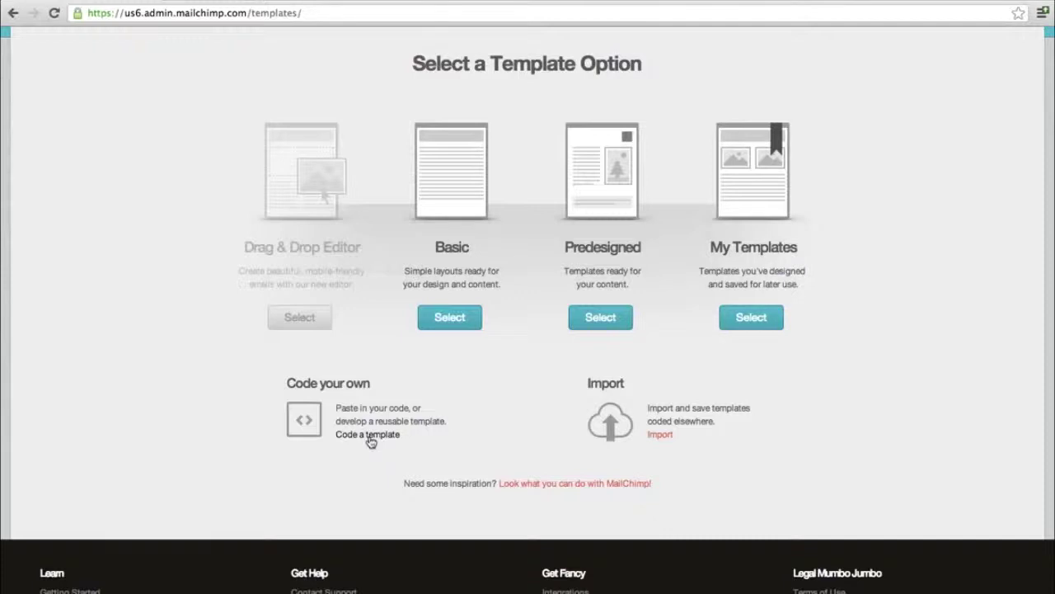
scroll(450, 386, up, 3)
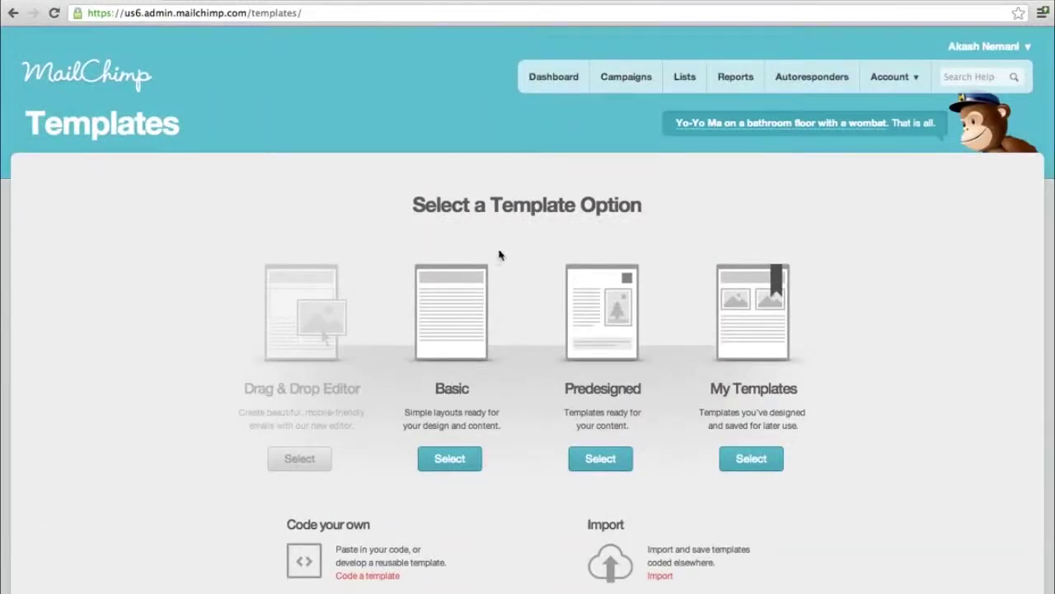
- Return to the Dashboard and check which lists signup forms can be designed for
click(563, 88)
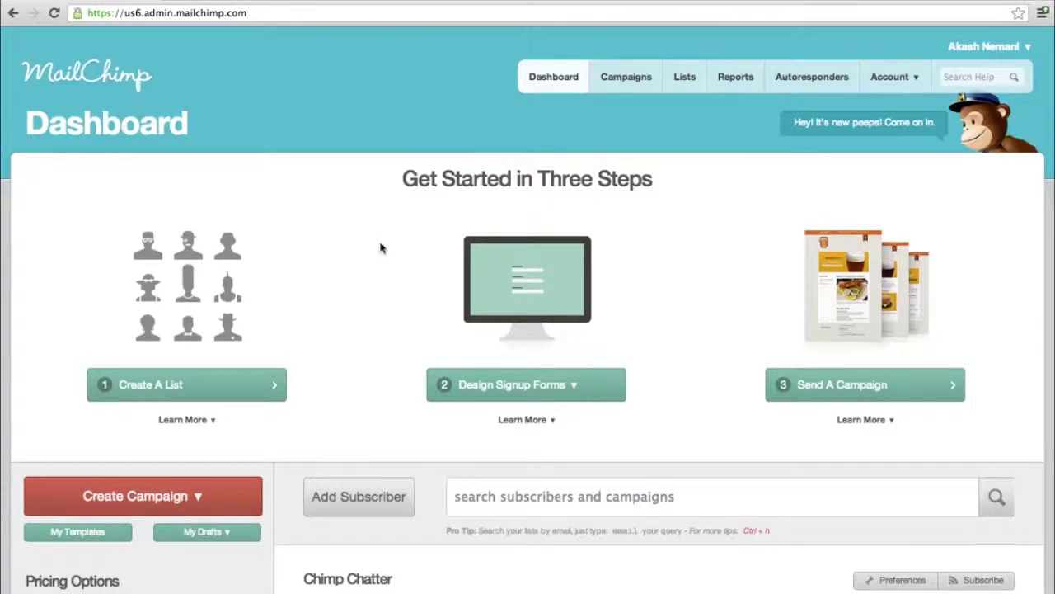
scroll(380, 247, down, 3)
scroll(379, 245, up, 2)
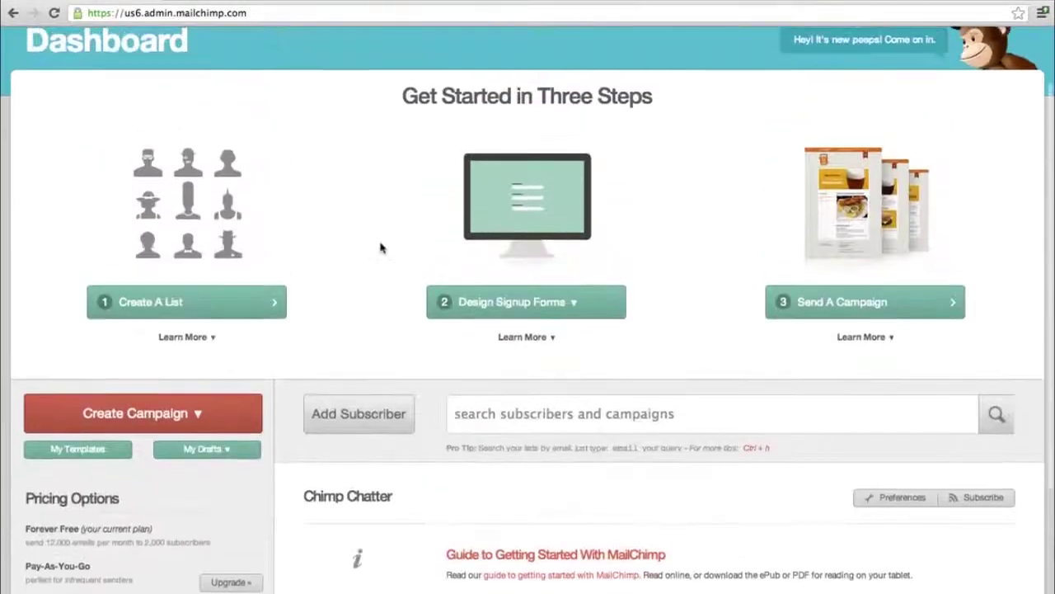
click(587, 311)
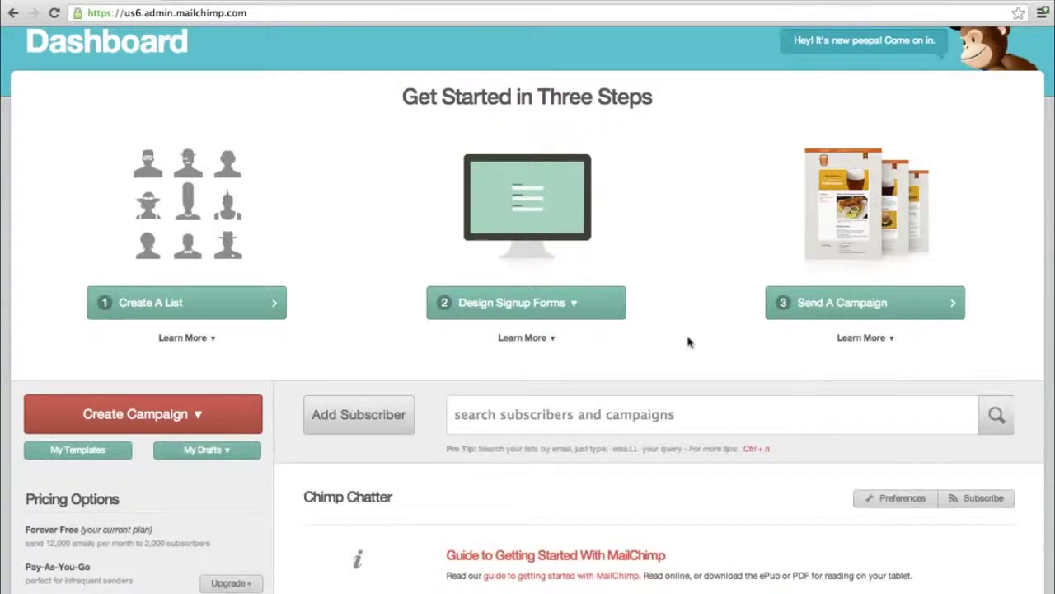
- Open the Create Campaign dropdown with Regular Ol', Plain-Text, A/B Split and RSS-Driven options
scroll(688, 342, down, 3)
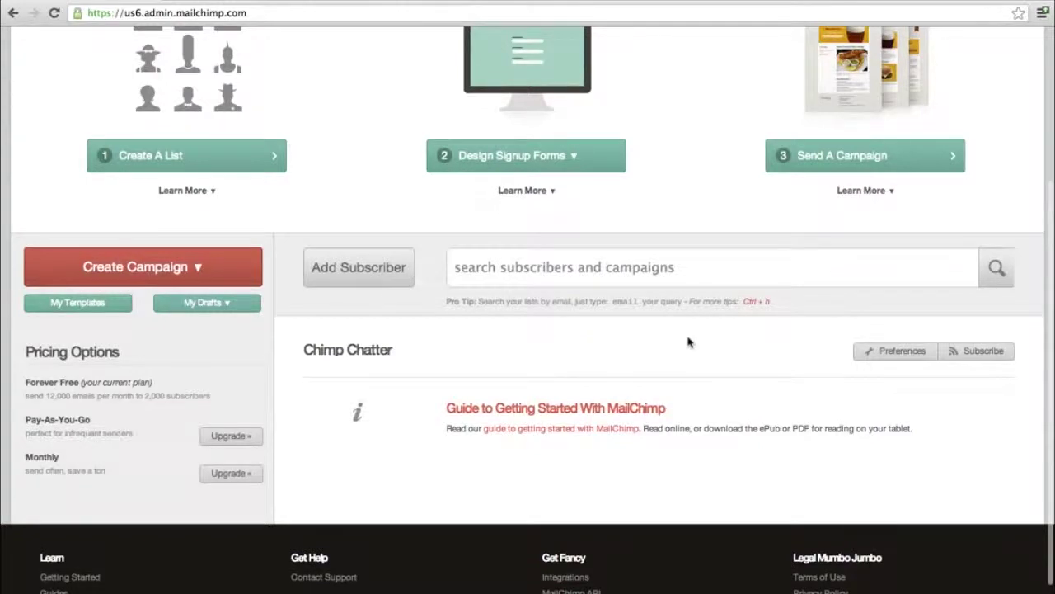
scroll(688, 341, up, 3)
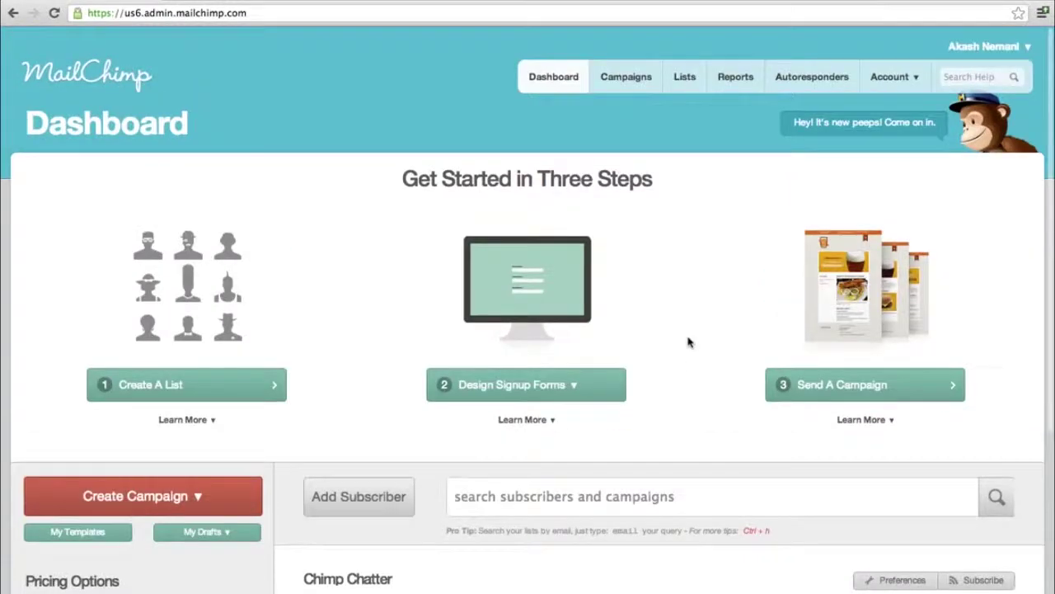
scroll(689, 341, down, 1)
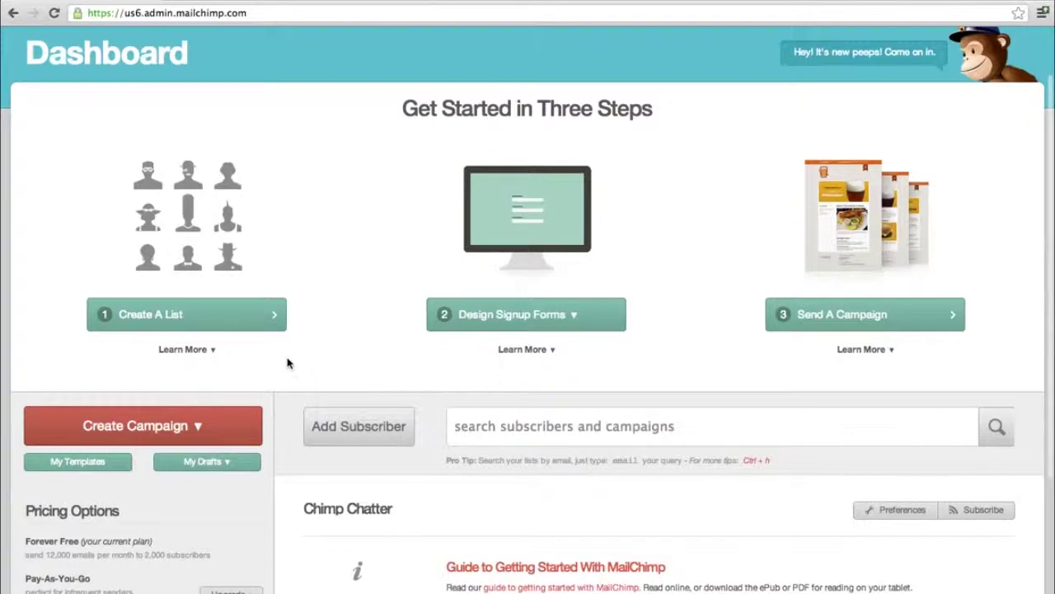
click(193, 429)
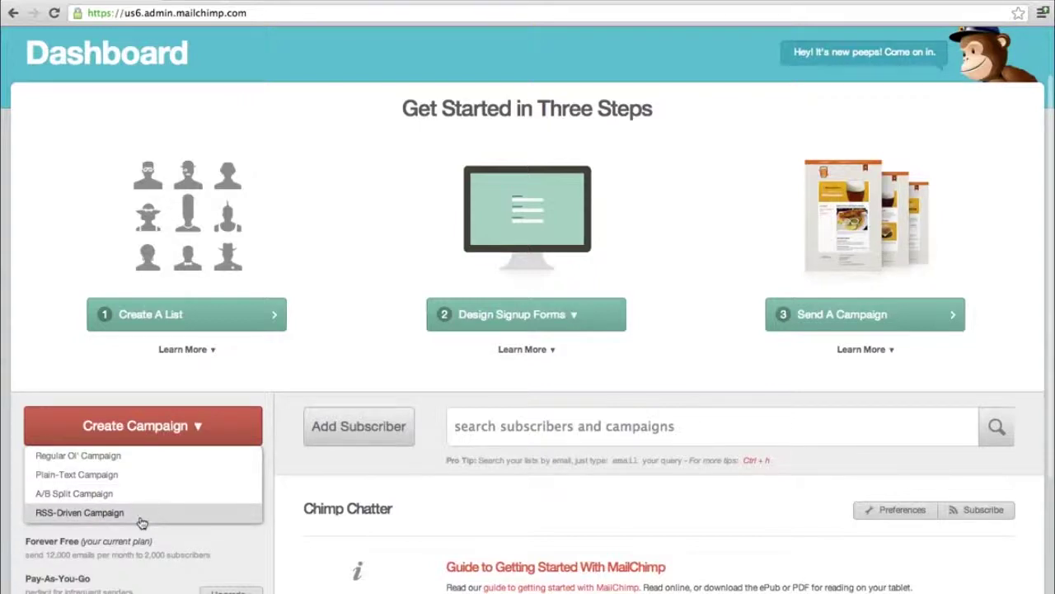
- Start a Regular Ol' campaign sent to the Dropmysite List
click(116, 457)
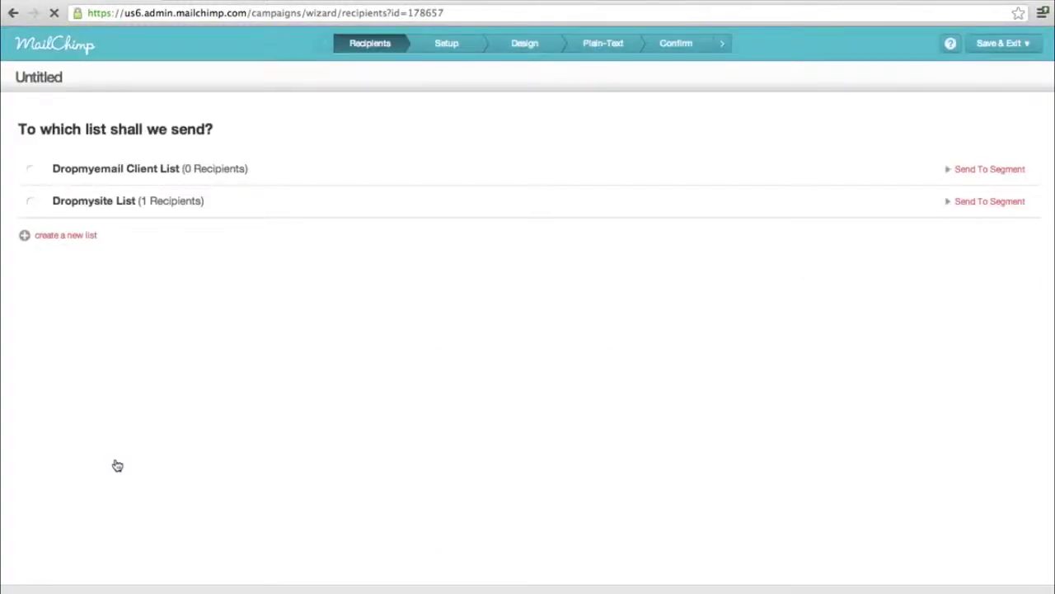
click(31, 202)
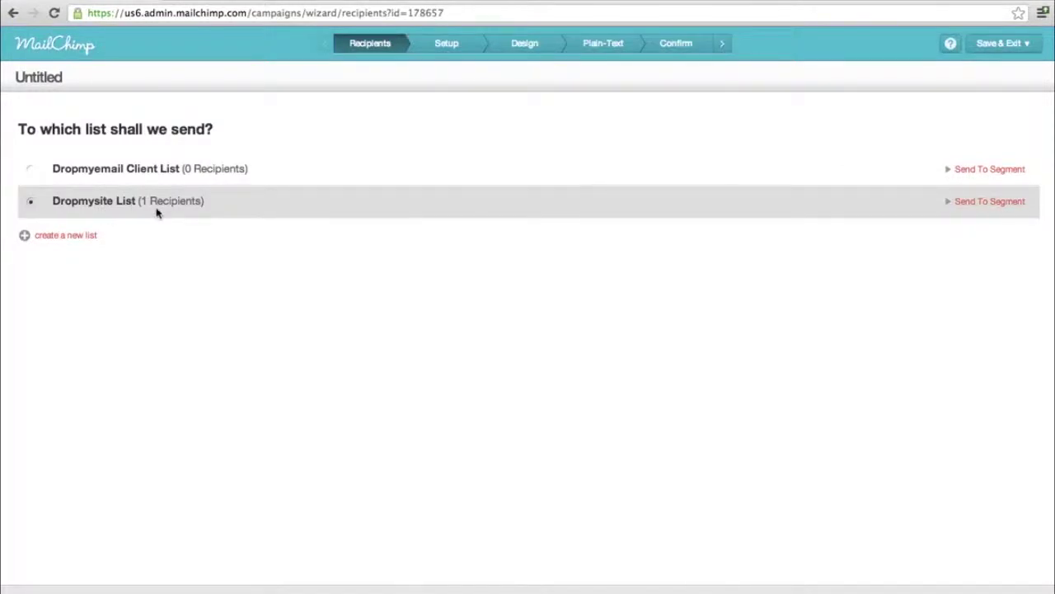
- Send to a segment of the Dropmysite List using the condition 'Last Name is'
click(999, 205)
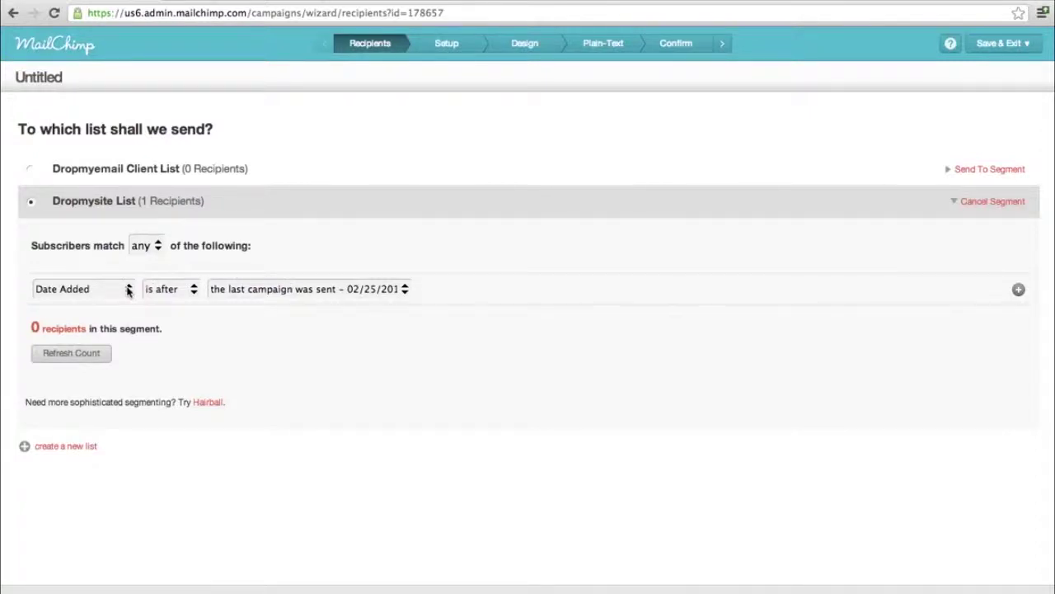
click(128, 290)
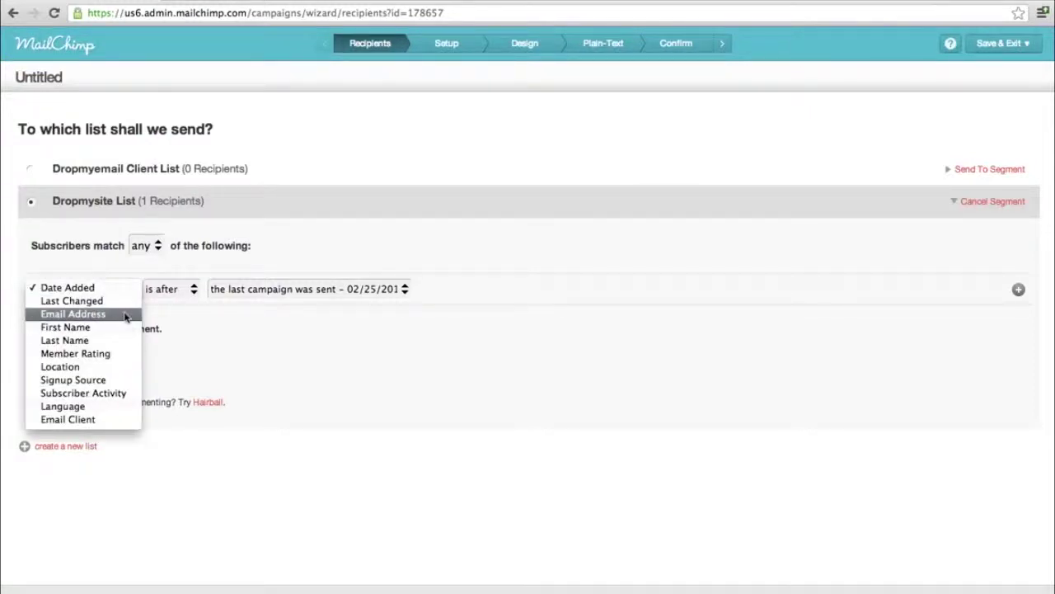
click(126, 316)
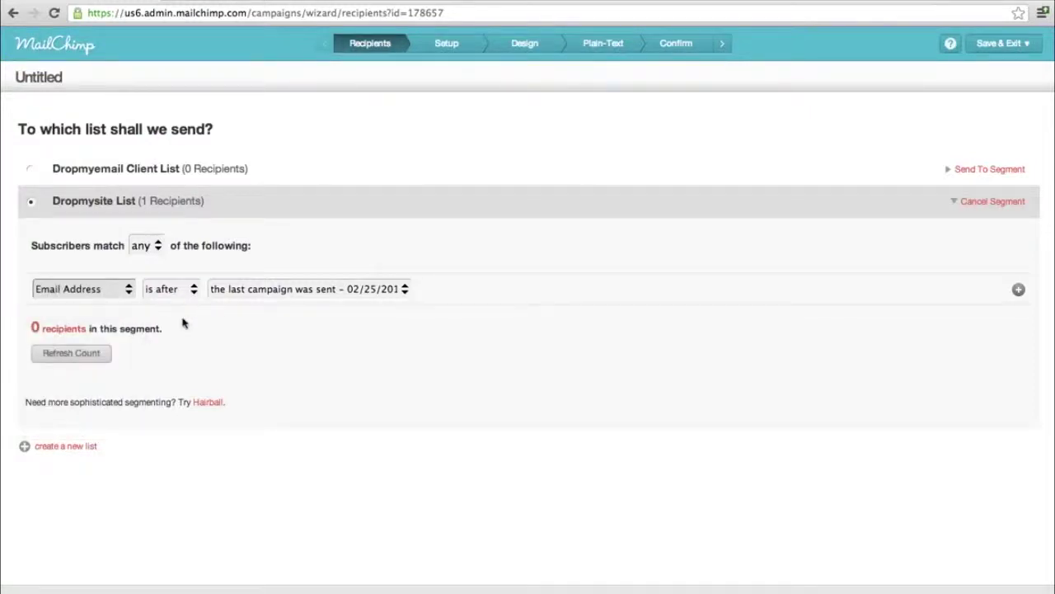
click(183, 290)
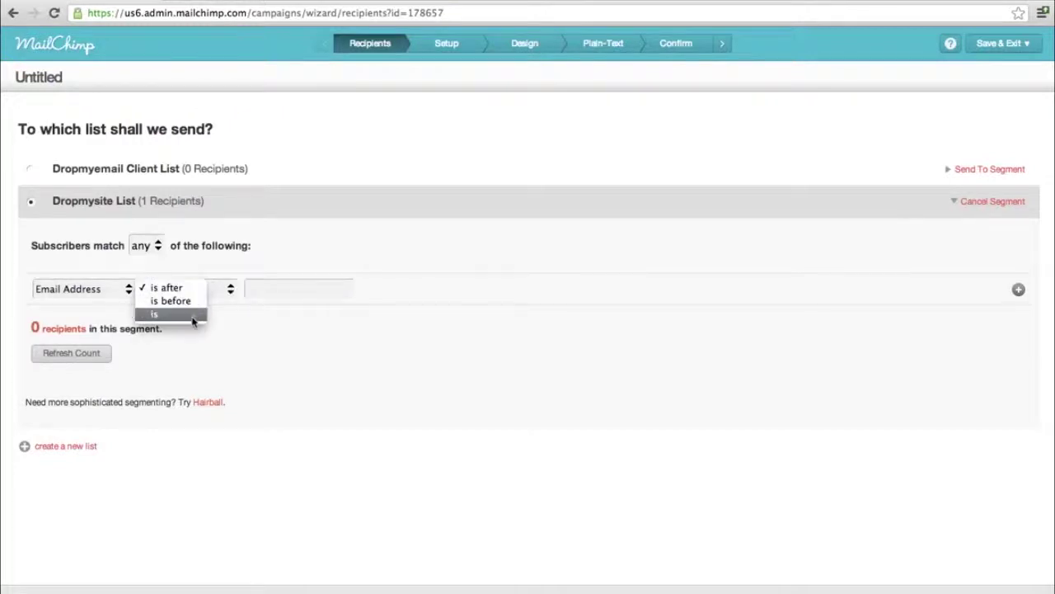
click(195, 313)
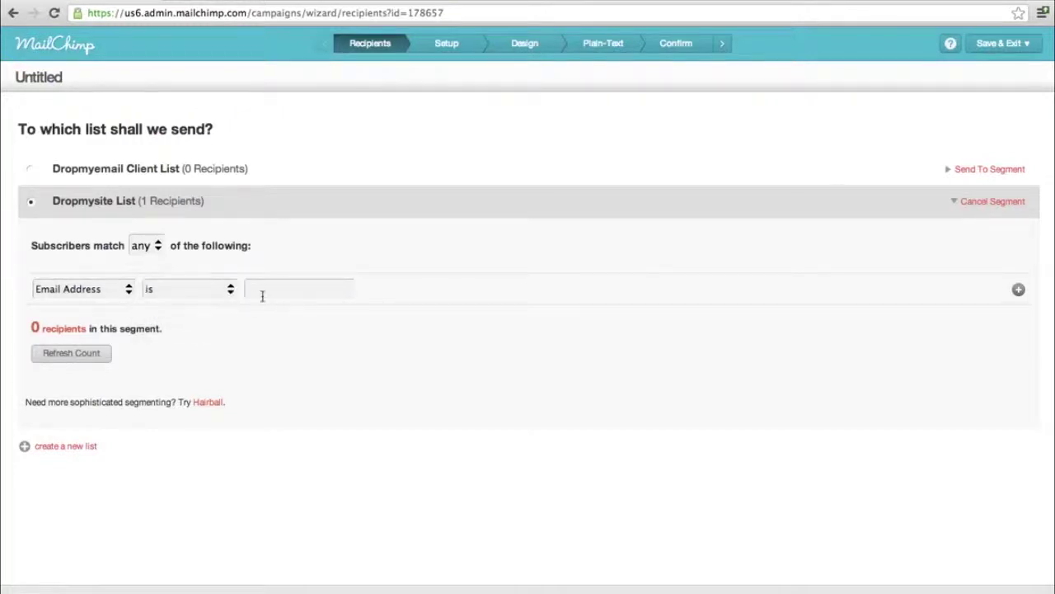
click(118, 290)
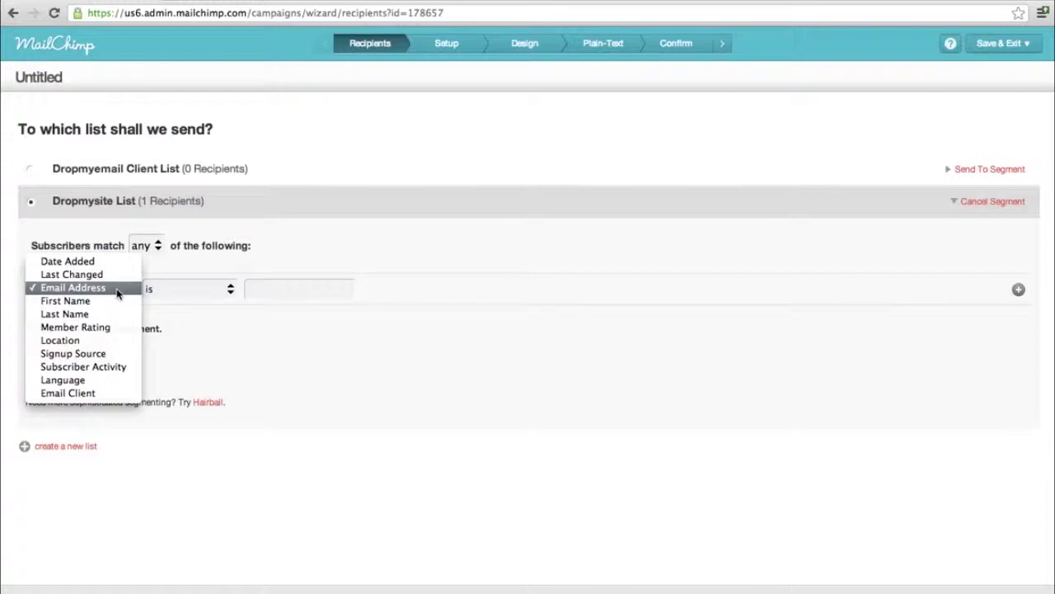
click(112, 315)
click(131, 288)
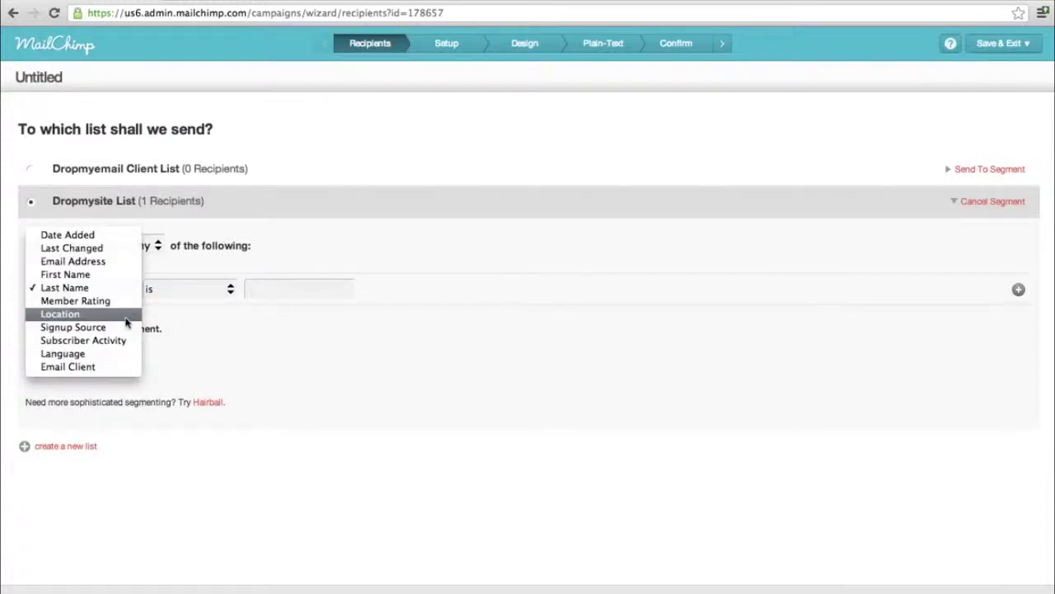
click(303, 365)
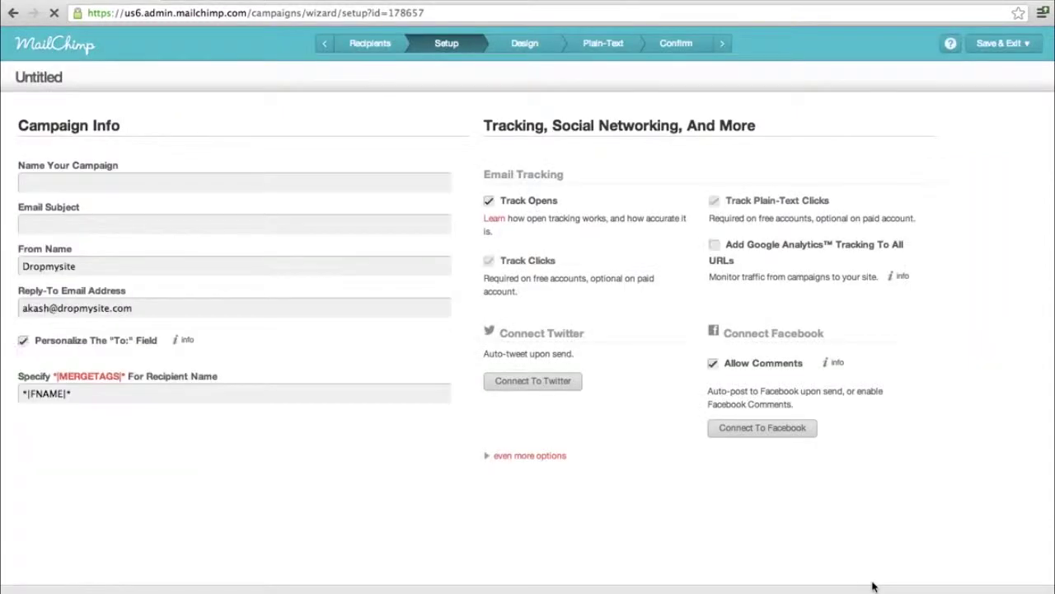
- Name the campaign 'Client Coupon Offer'
click(325, 183)
text(Dropm)
key(BackSpace)
key(BackSpace)
key(BackSpace)
key(BackSpace)
key(BackSpace)
text(Client)
text( Coupon )
text(Ca)
key(BackSpace)
text(ffer)
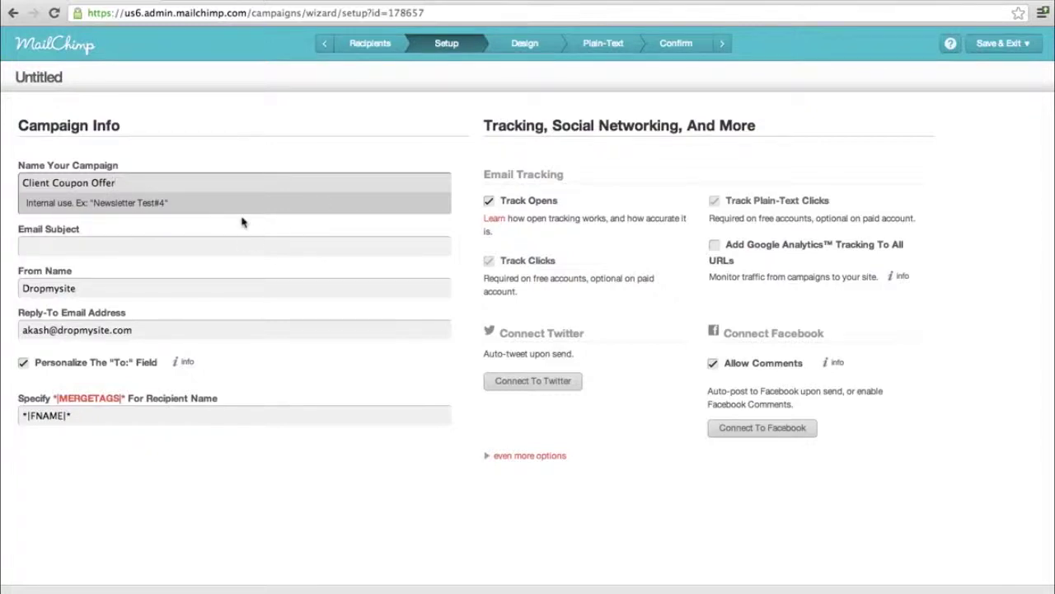
- Enter the email subject 'Special Offer for Dropmyemail Client'
click(198, 243)
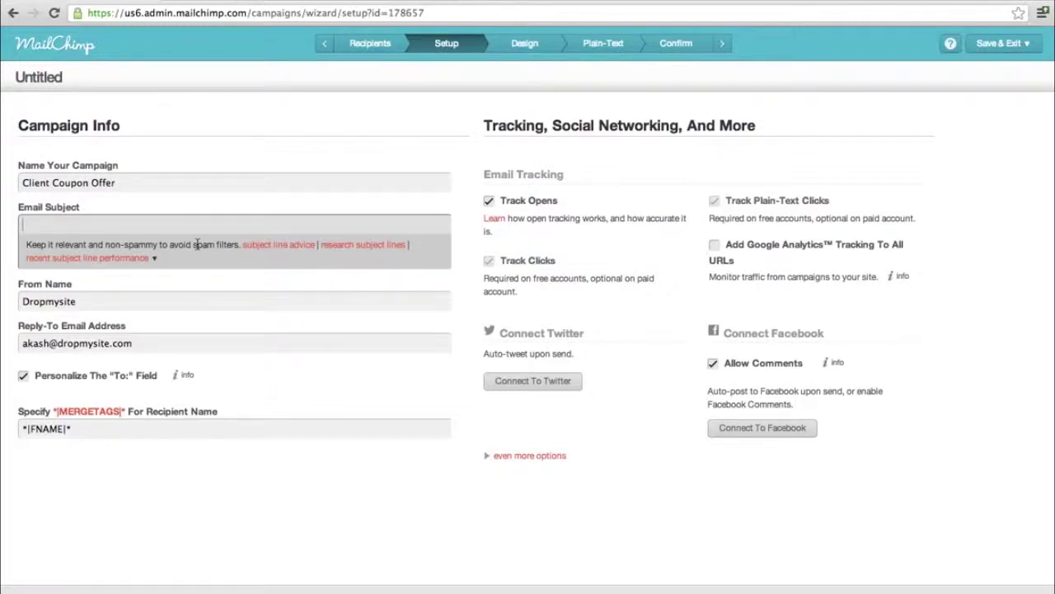
text(Special Offer for D)
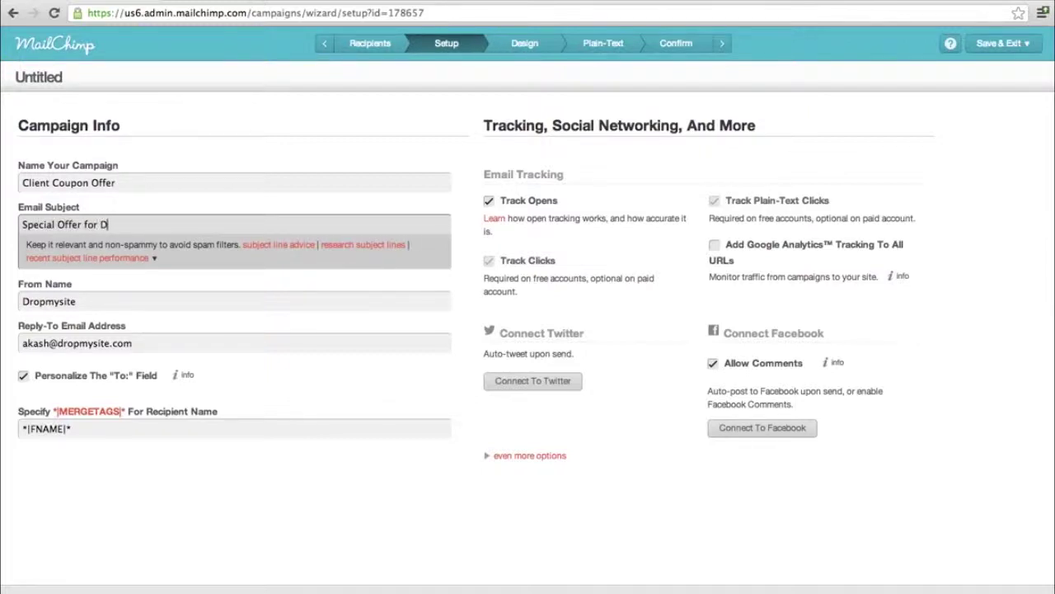
text(ropmyemail Client)
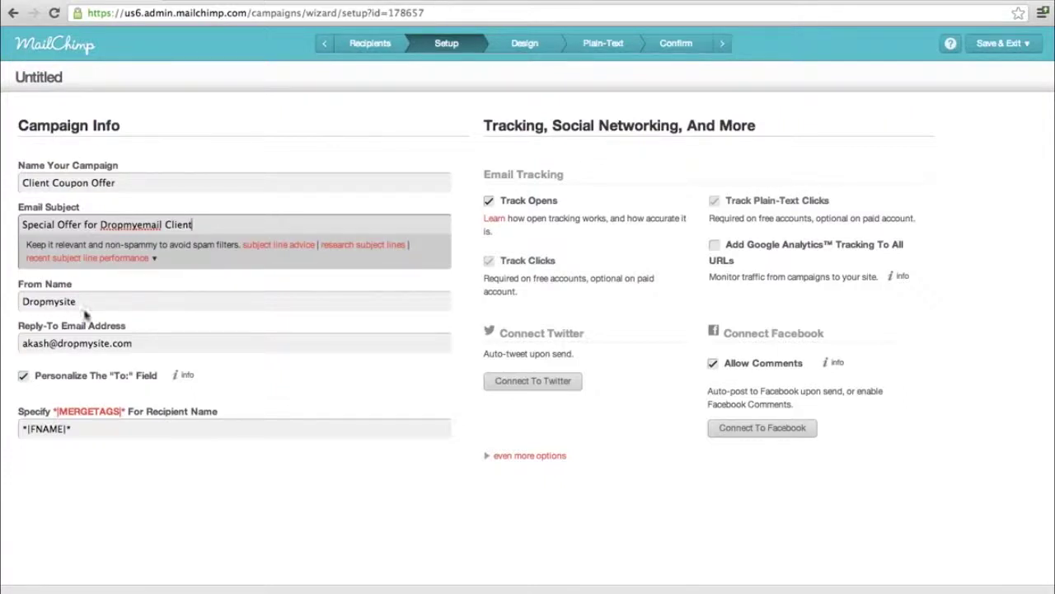
- Set the From Name to 'Dropmyemail' and enter the company info address as the reply-to
click(120, 303)
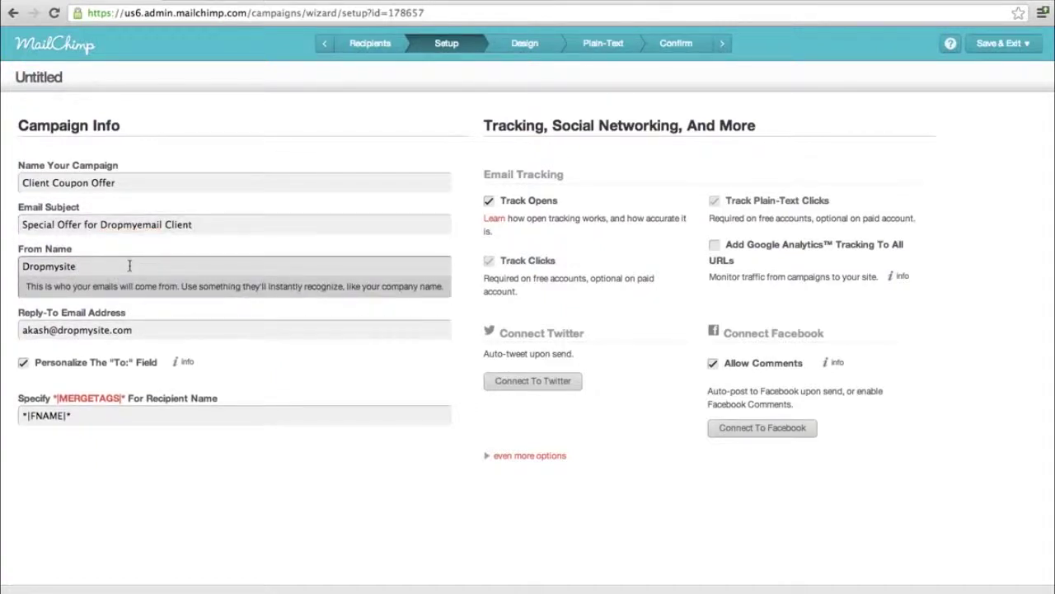
key(ctrl+a)
text(Dropmyemail)
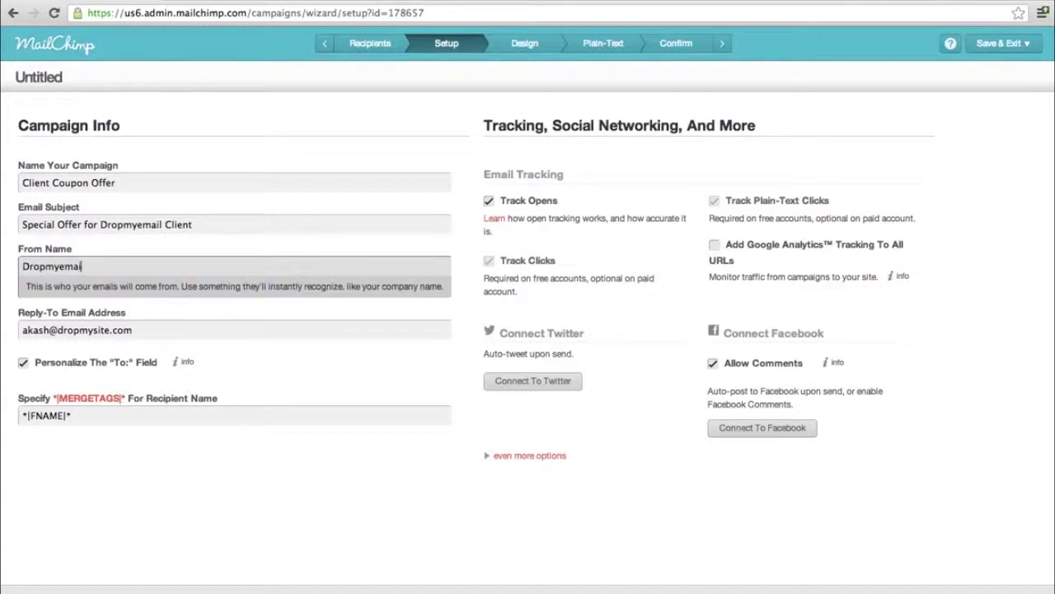
key(Tab)
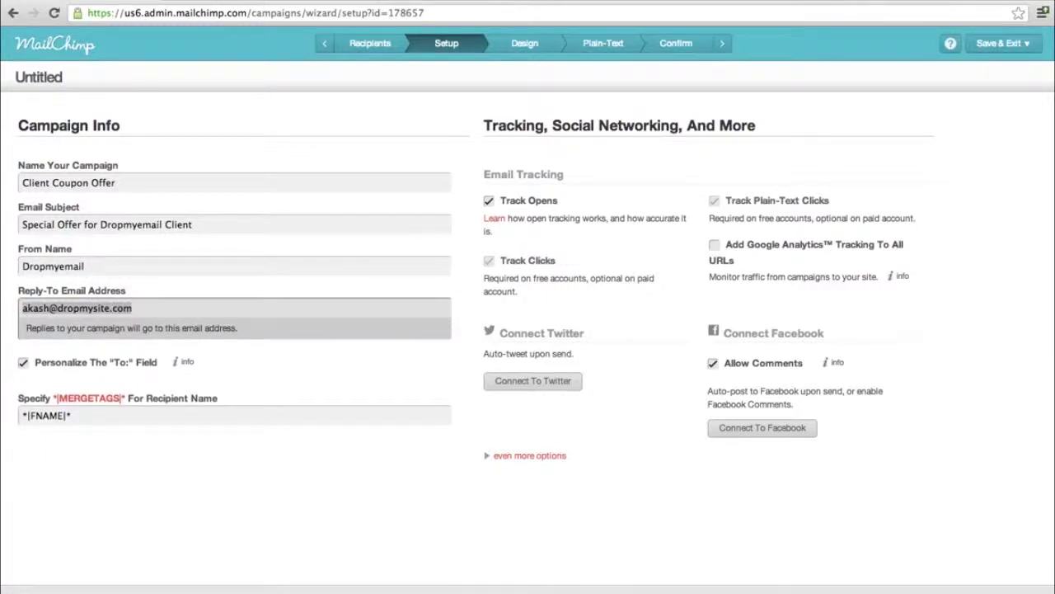
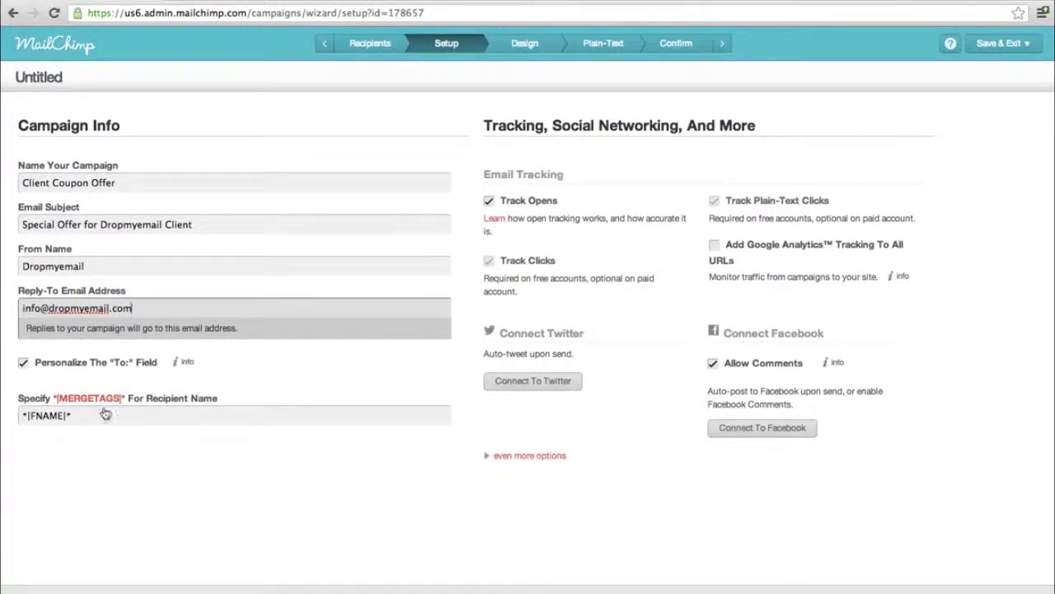
click(105, 397)
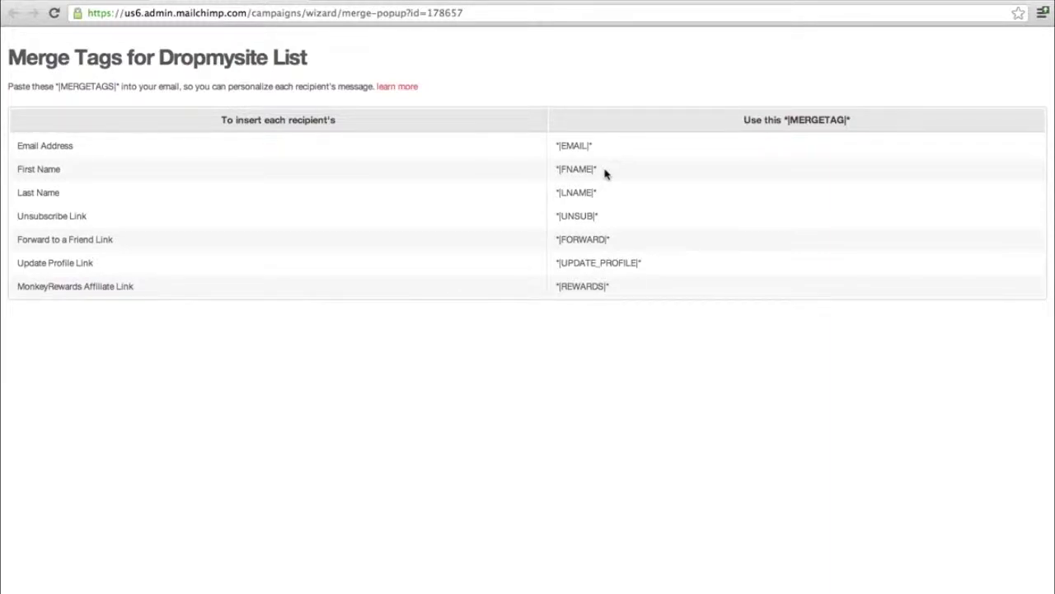
drag(592, 170, 554, 168)
click(610, 217)
click(297, 2)
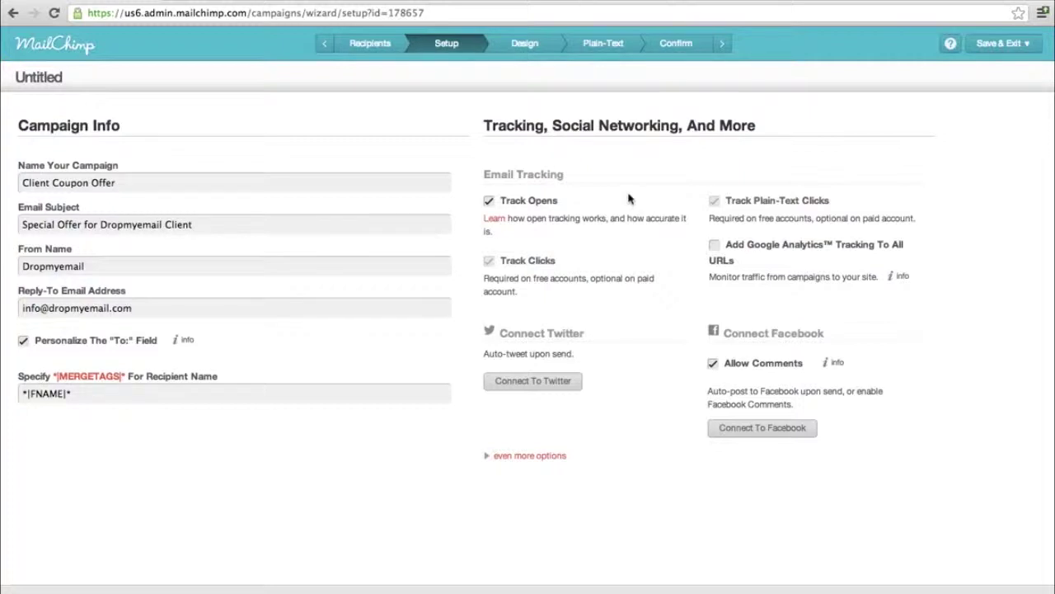
- Toggle the extra campaign options closed again and submit the setup
click(552, 458)
click(552, 458)
click(761, 569)
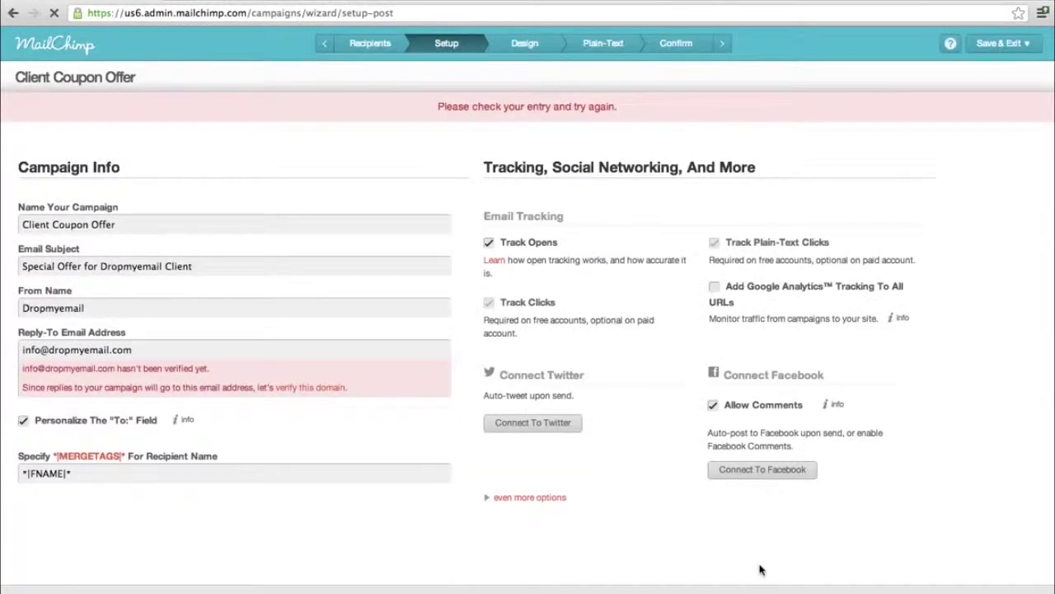
- Replace the unverified reply-to with the previously verified address and continue to Design
click(174, 352)
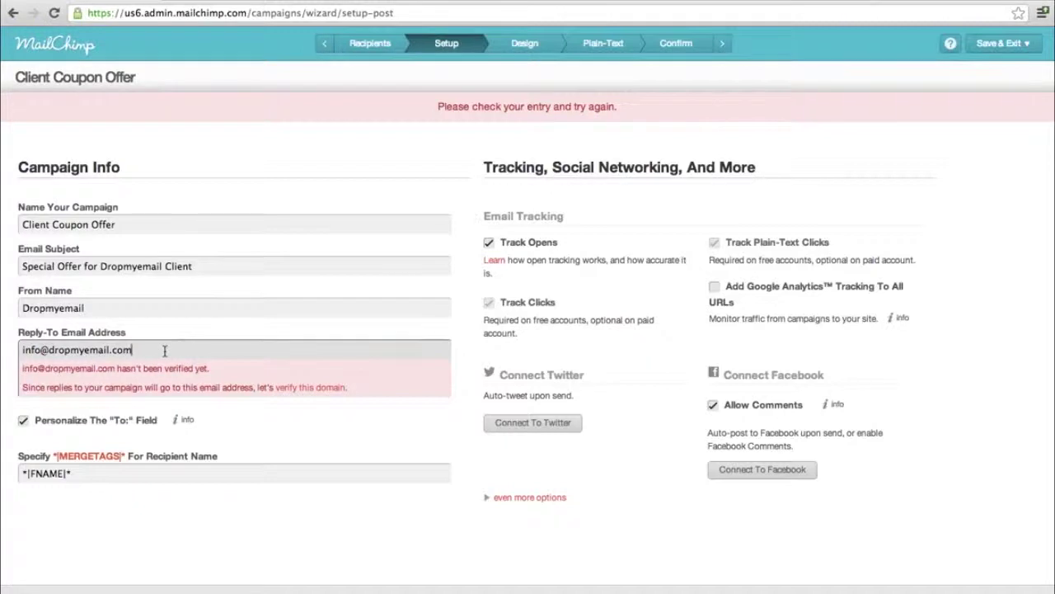
drag(165, 350, 7, 326)
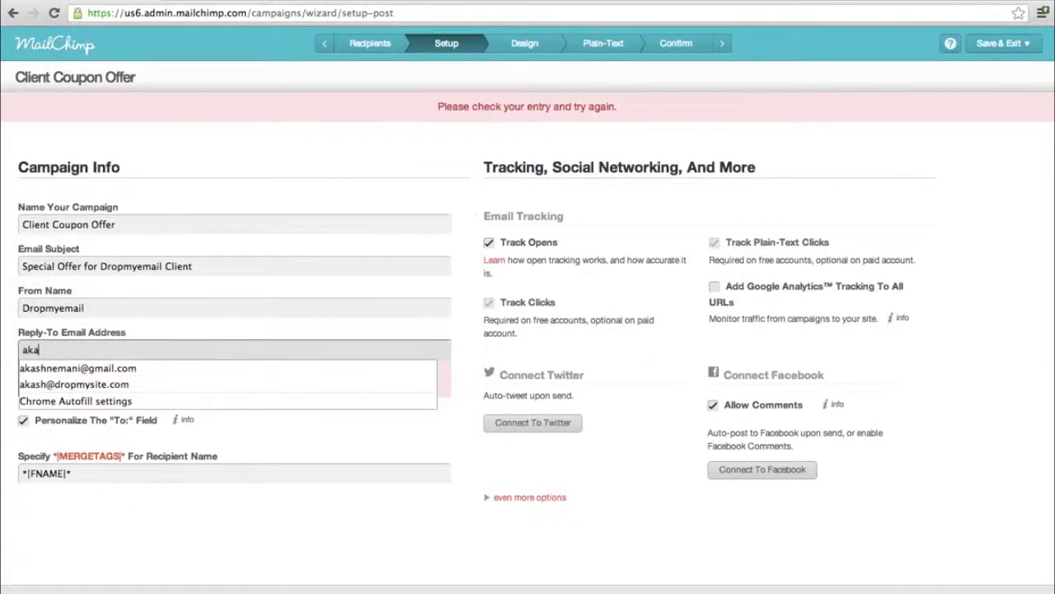
key(Down)
key(Down)
key(Down)
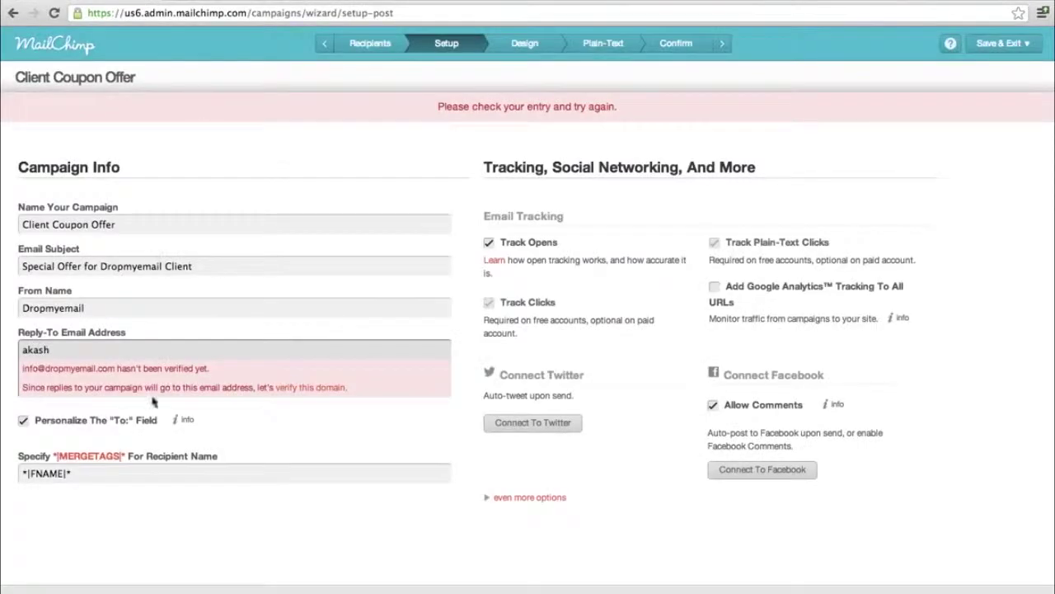
click(129, 367)
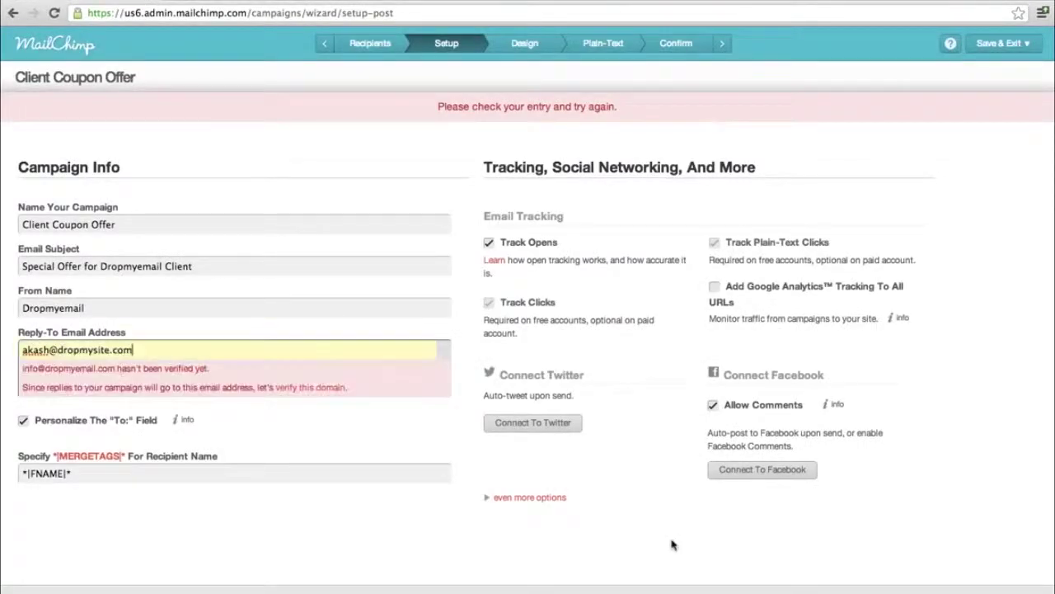
key(Return)
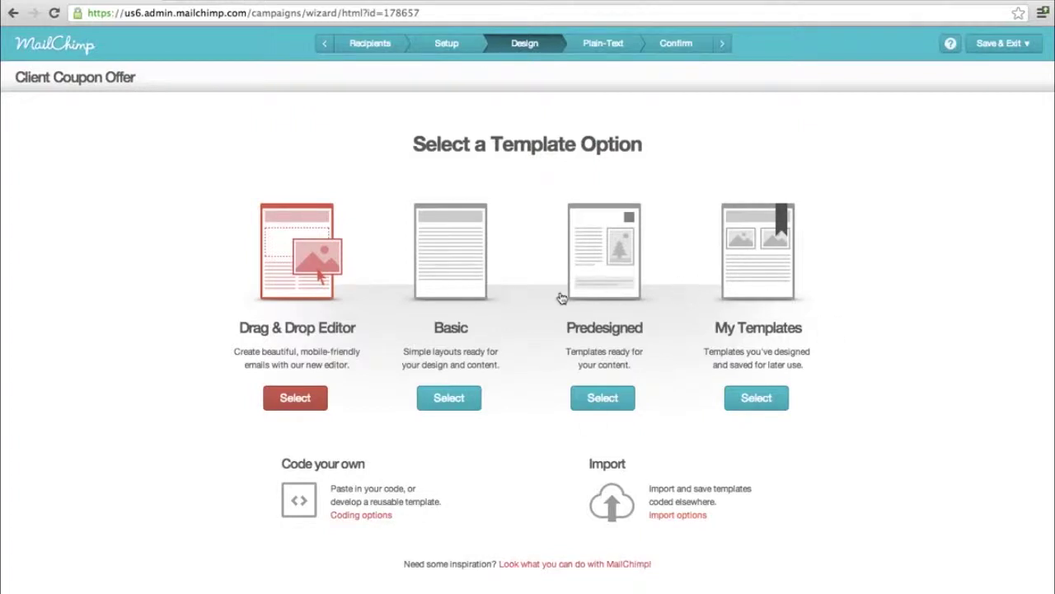
- Use the new beta Drag & Drop Editor with the Basic '1 Column - Banded' template
click(305, 283)
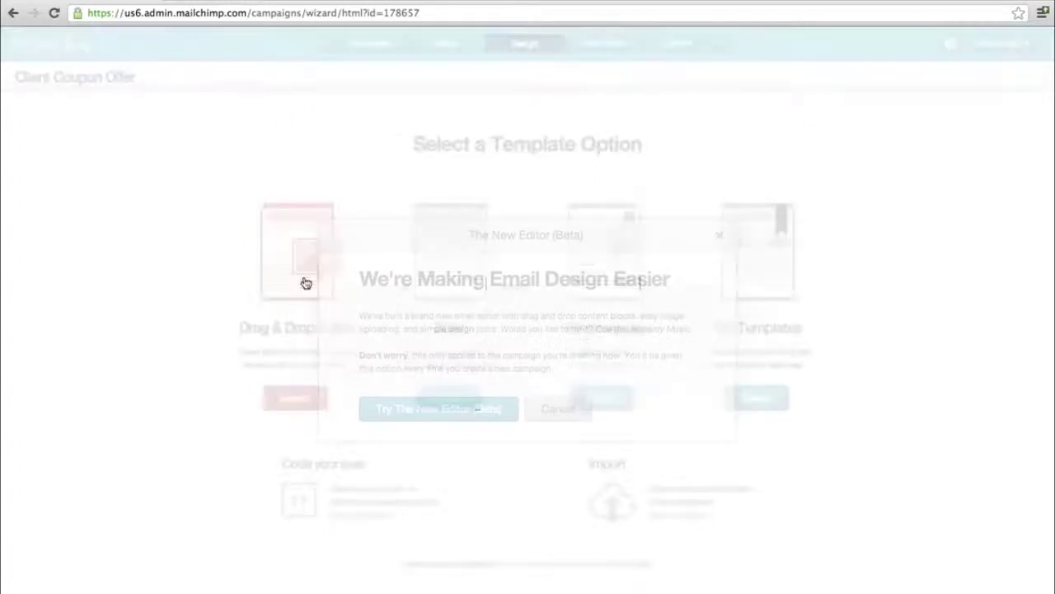
click(471, 419)
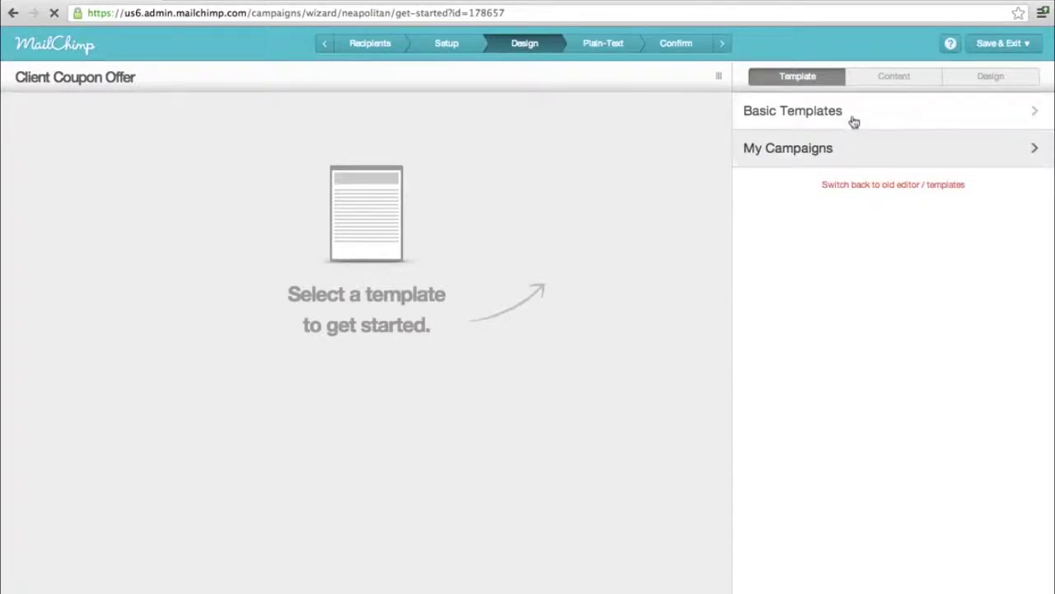
click(853, 117)
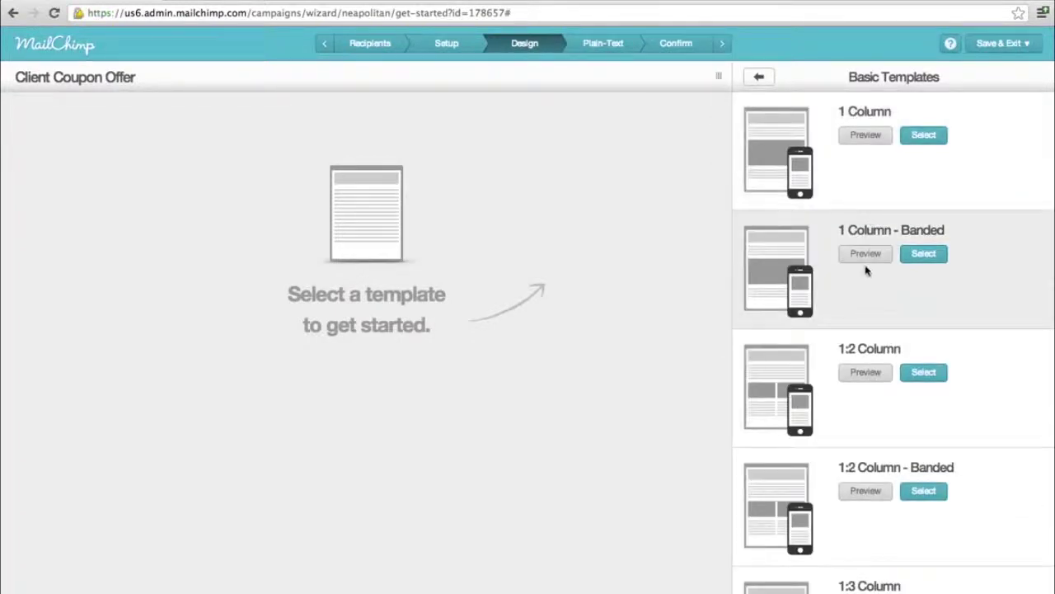
click(927, 254)
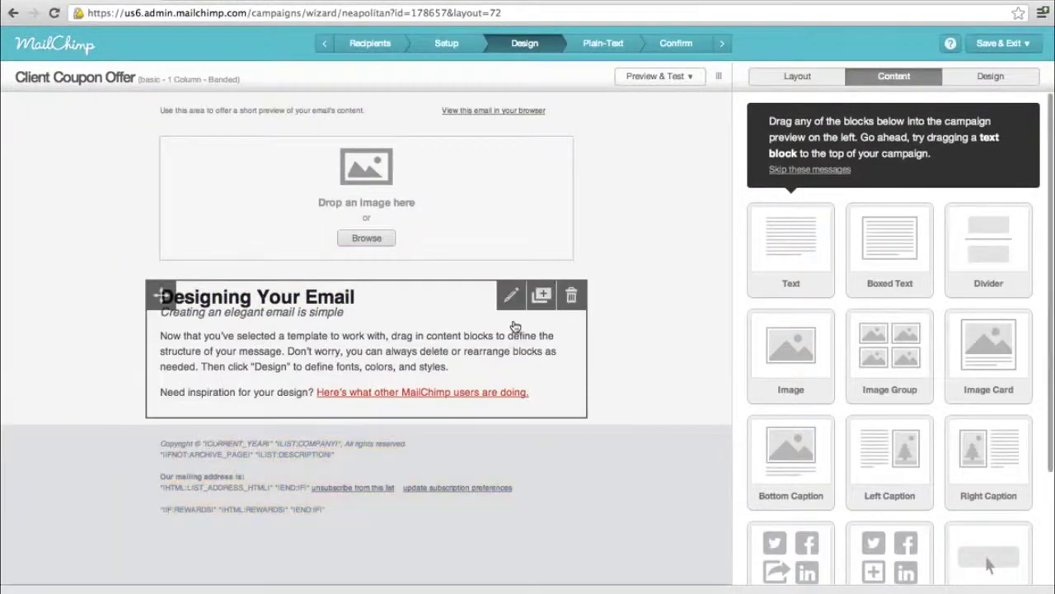
- Upload the Dropmyemail.com logo JPG into the email's top image block
click(367, 239)
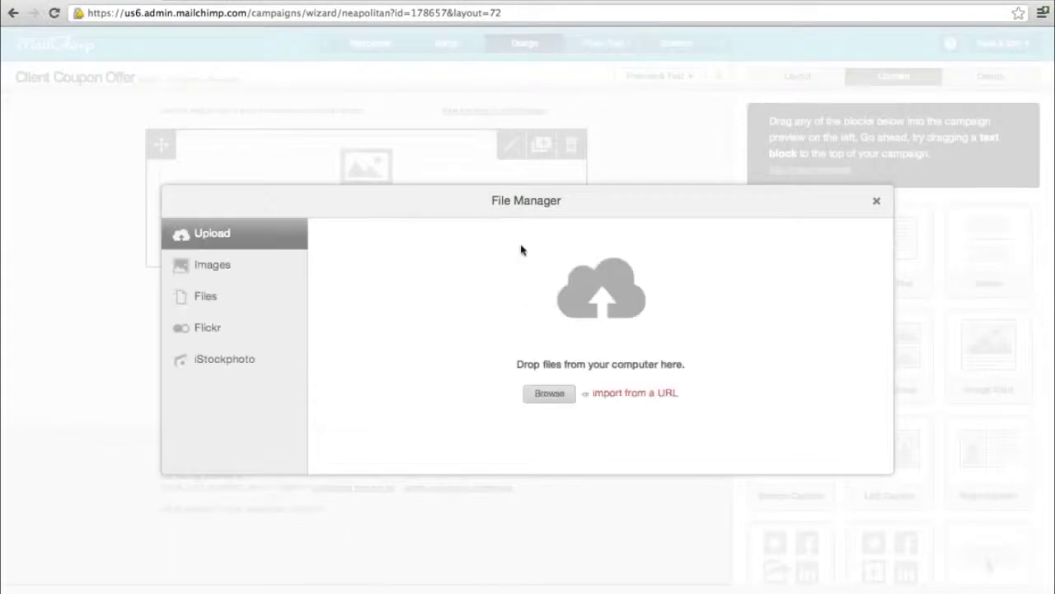
click(234, 265)
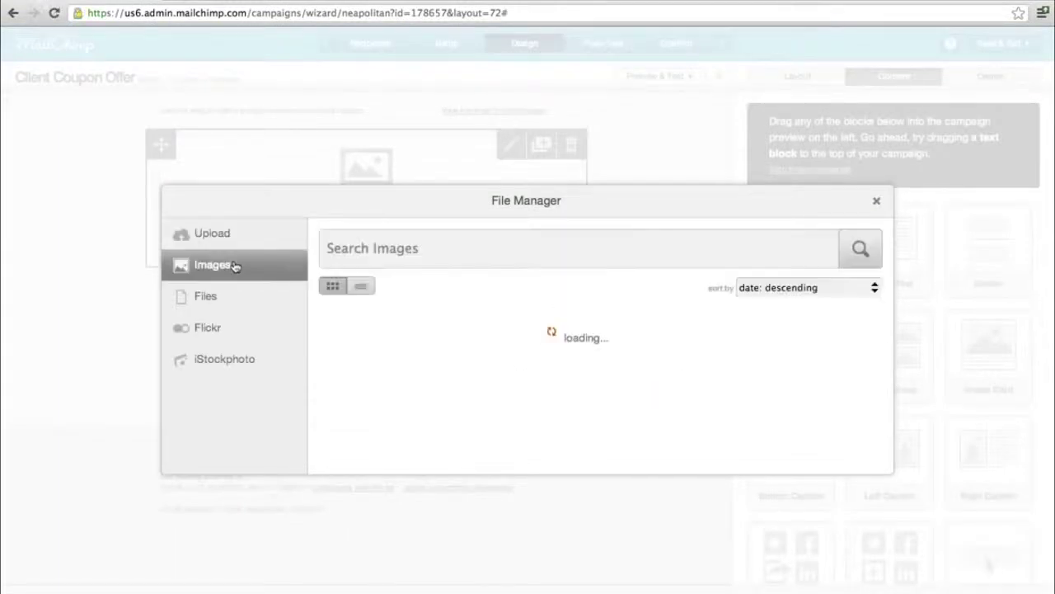
click(234, 301)
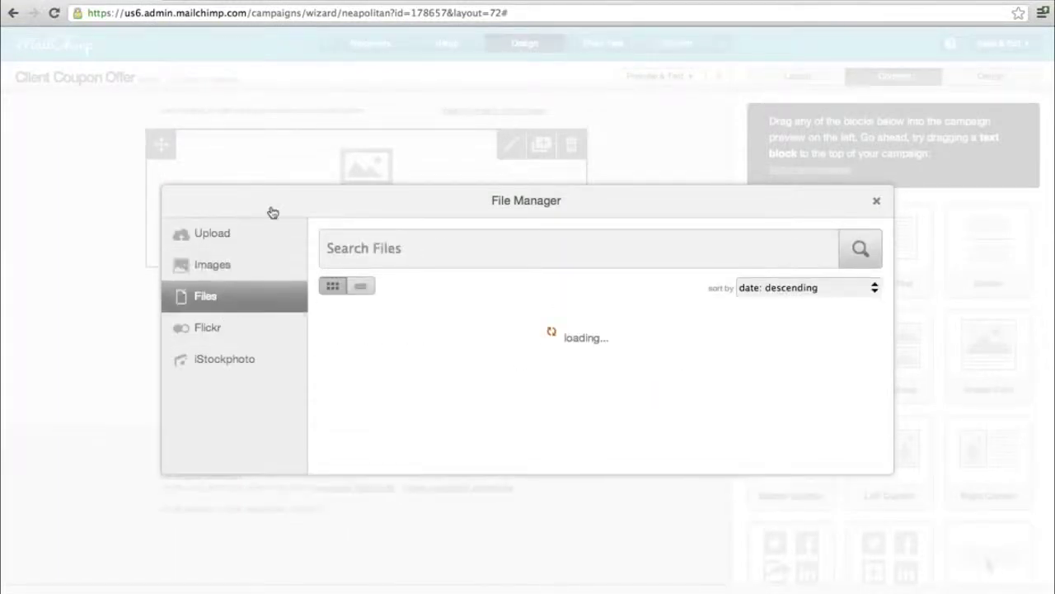
click(241, 237)
click(549, 394)
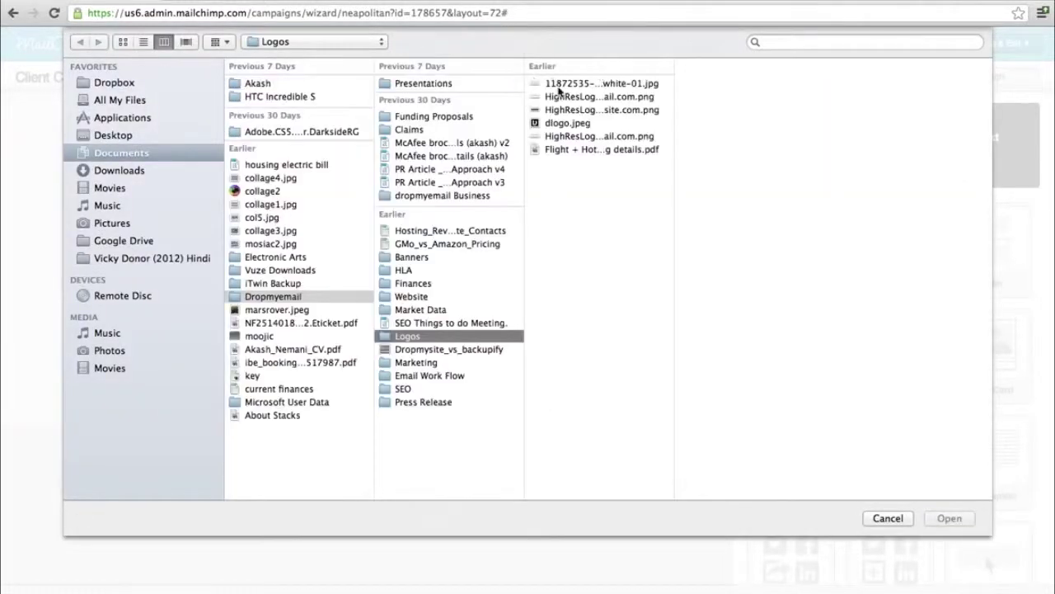
click(576, 83)
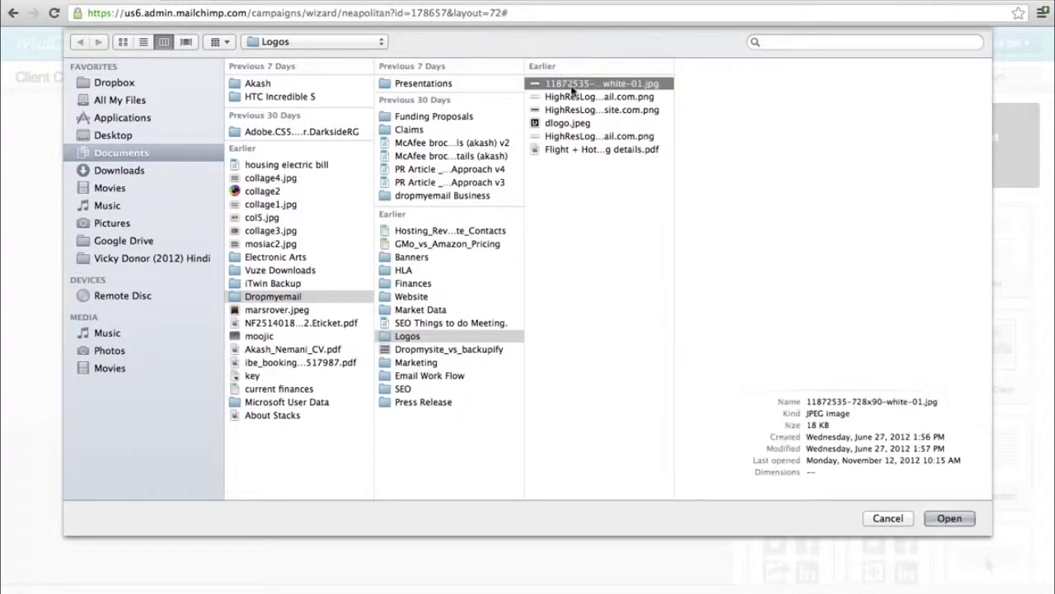
click(949, 518)
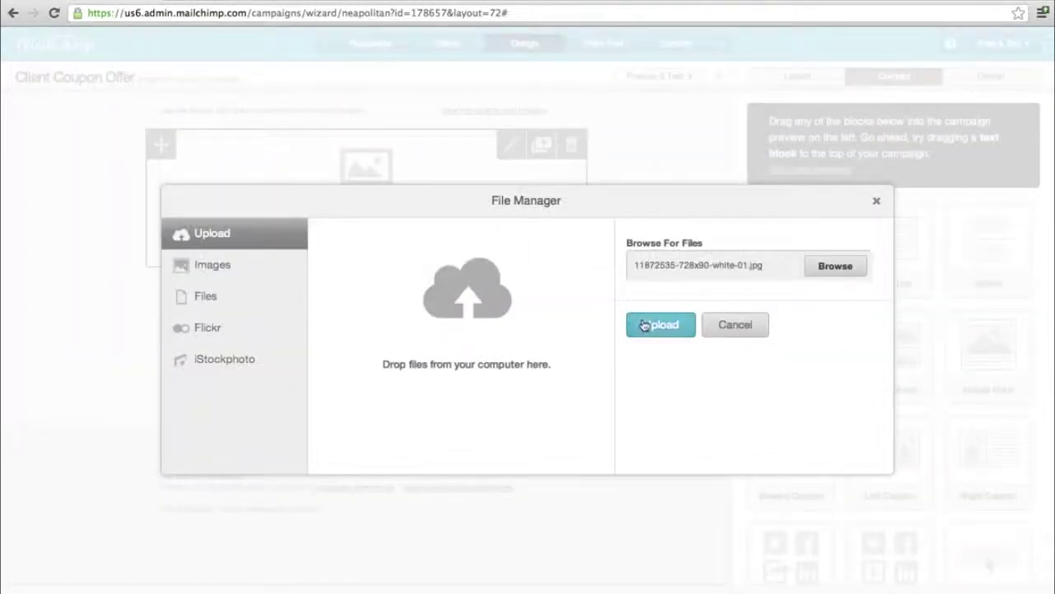
click(645, 325)
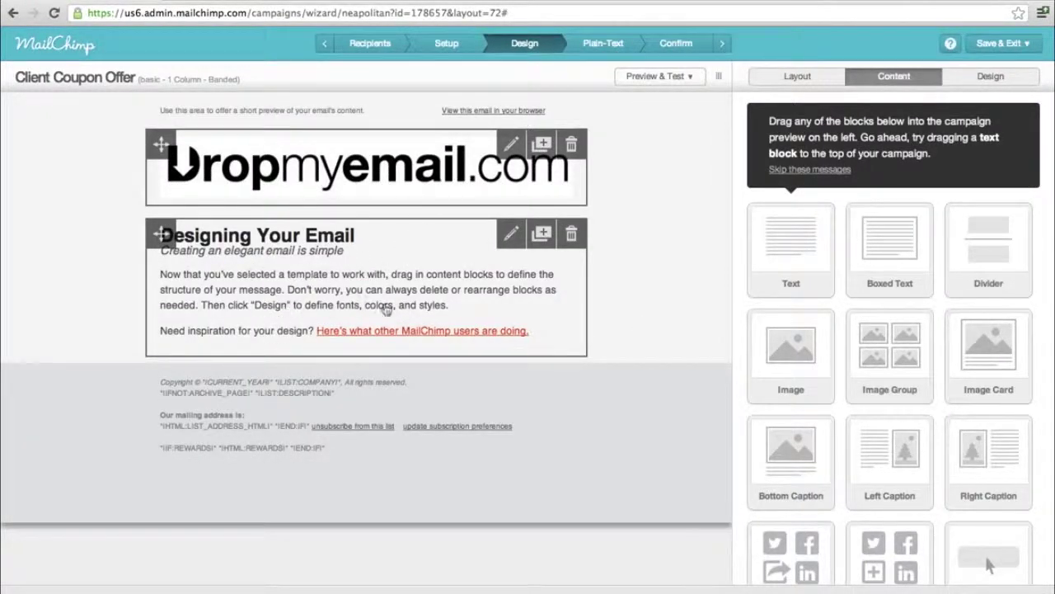
- Replace the placeholder text block with a Boxed Text block beginning 'Hello'
click(569, 236)
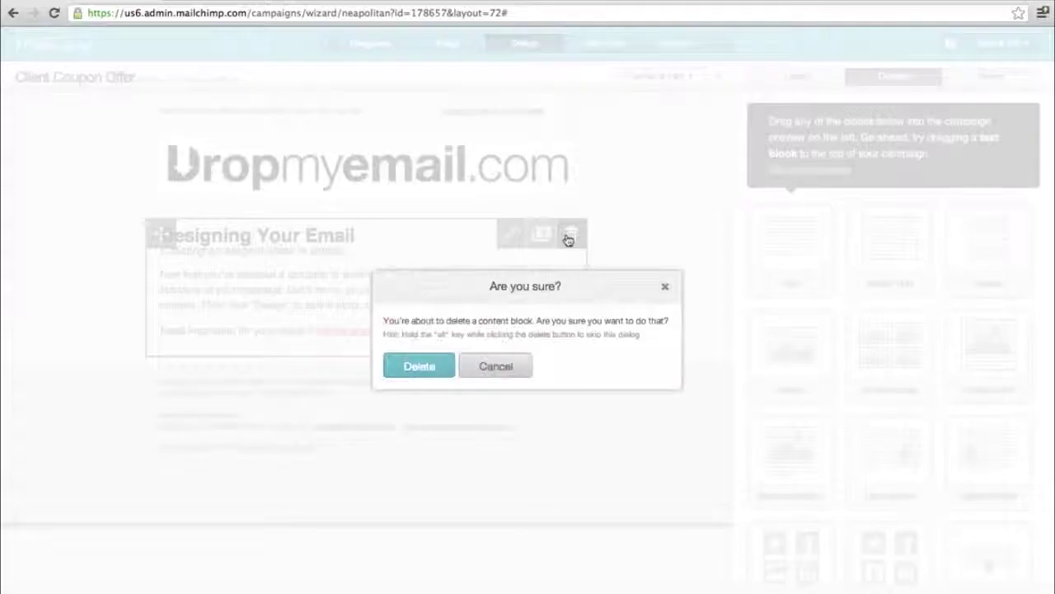
click(425, 370)
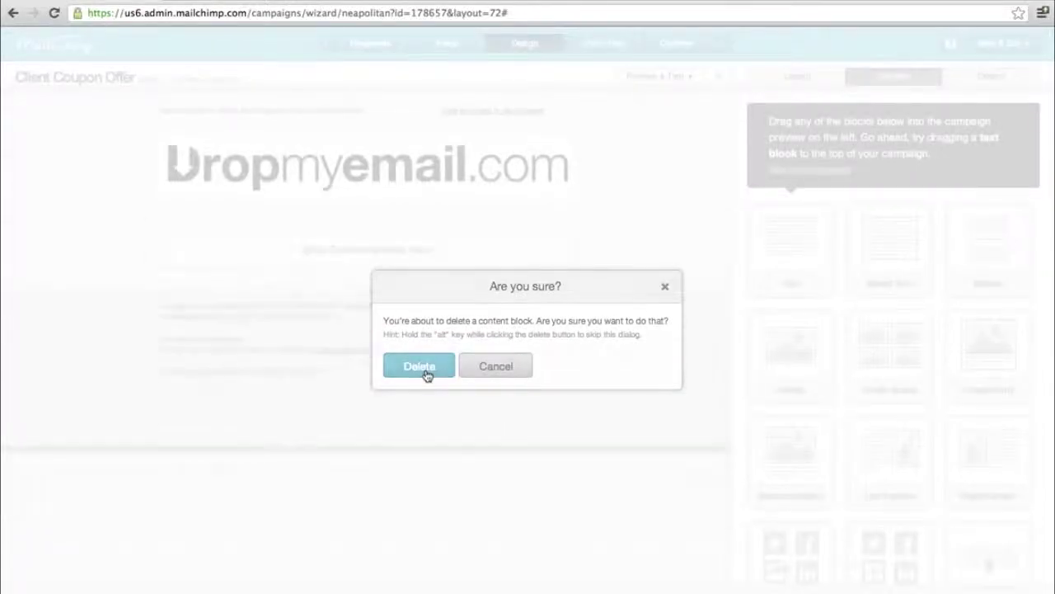
drag(867, 242, 307, 250)
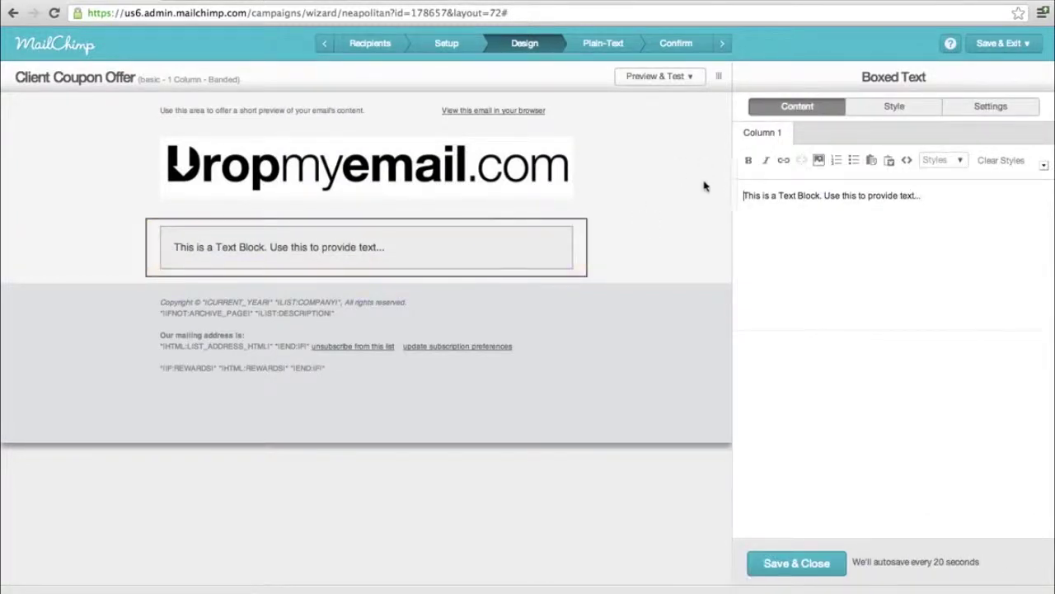
key(ctrl+a)
text(Hwl)
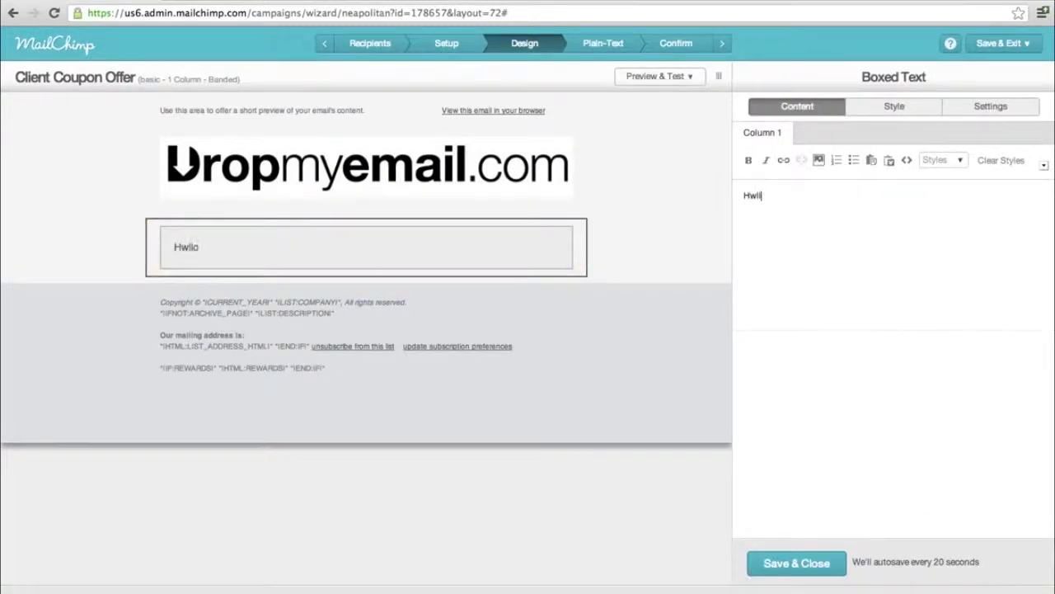
key(BackSpace)
text(ll)
key(BackSpace)
key(BackSpace)
text(llo)
key(BackSpace)
key(BackSpace)
key(BackSpace)
key(BackSpace)
text(ello)
- Add the *|FNAME|* tag, 'Your order has been confirmed.' and 'Thank you.', then save
click(1046, 167)
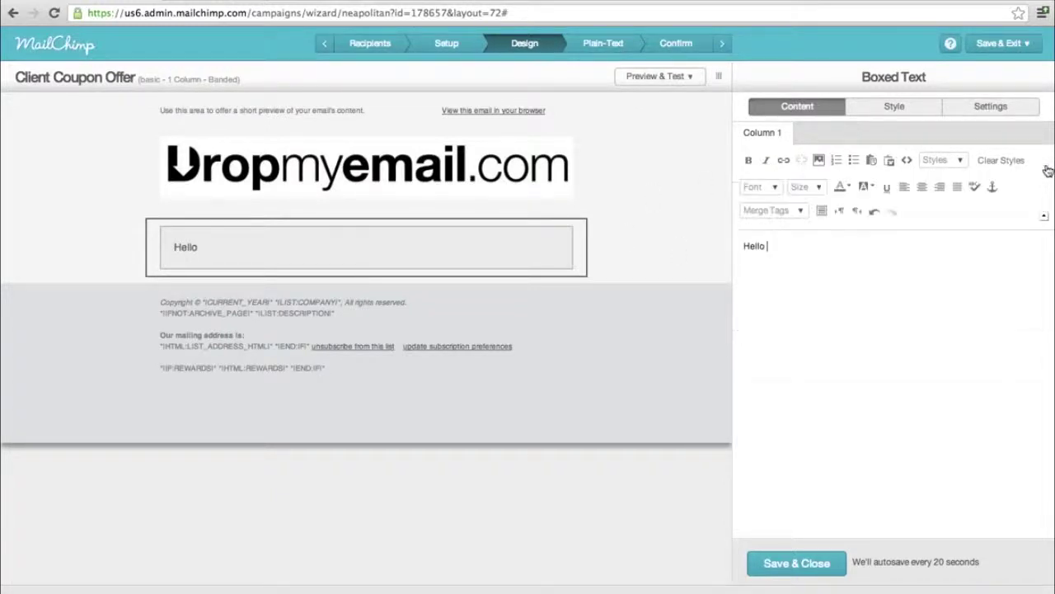
click(802, 213)
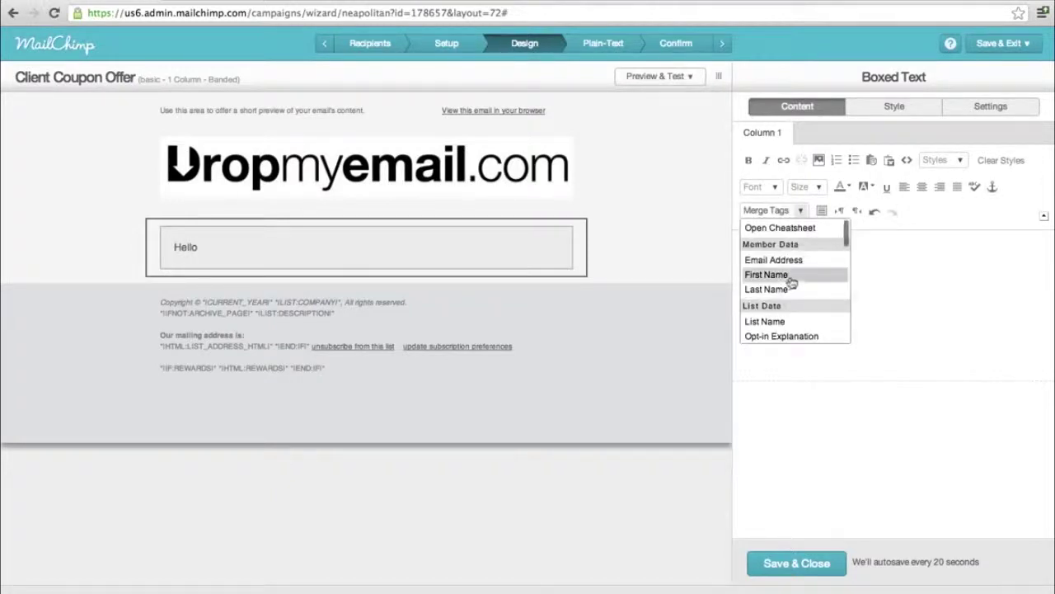
click(780, 277)
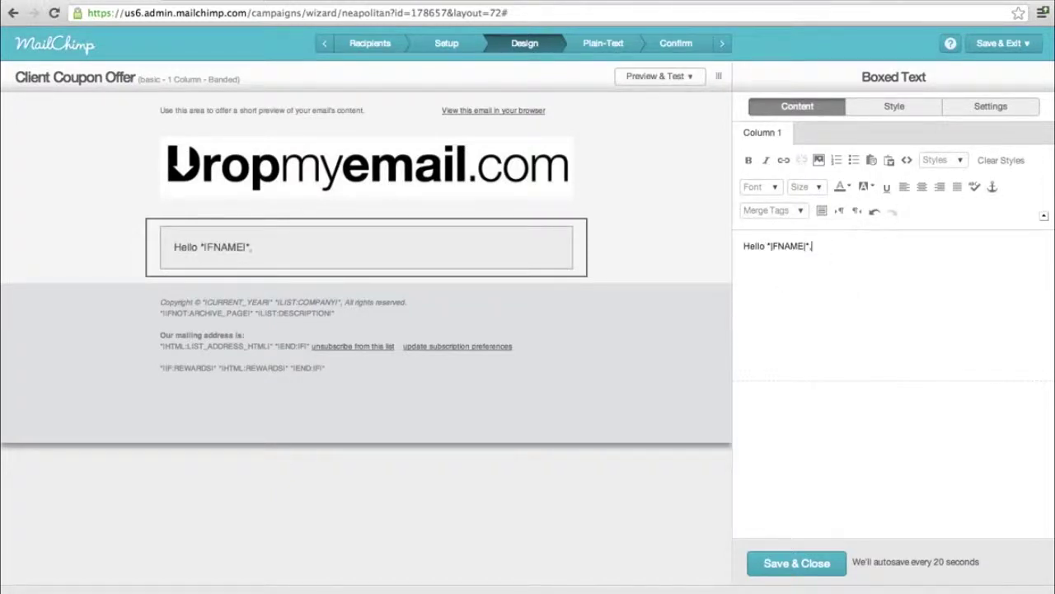
key(Return)
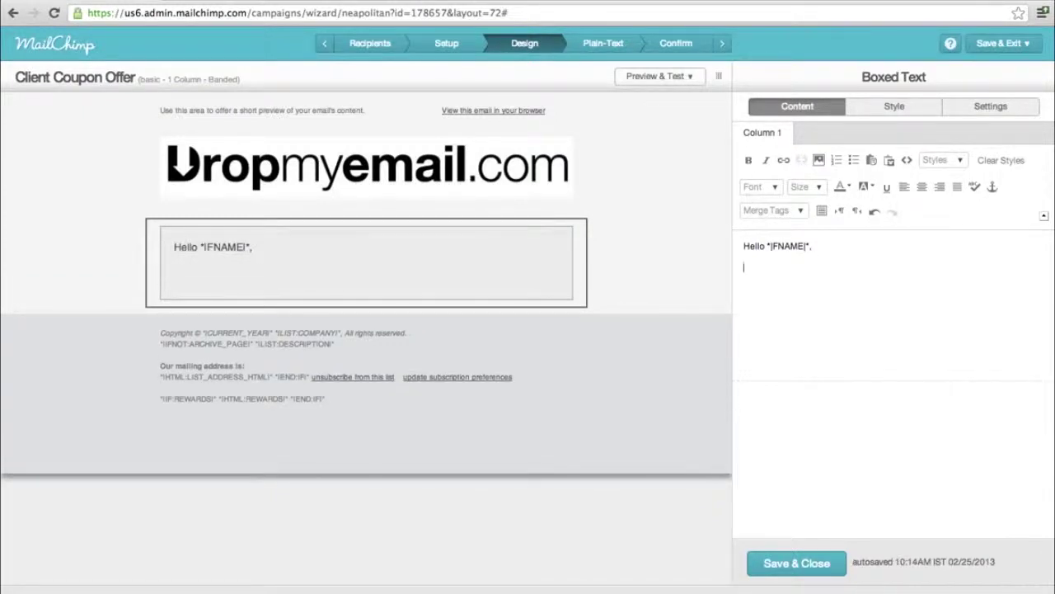
text(Your)
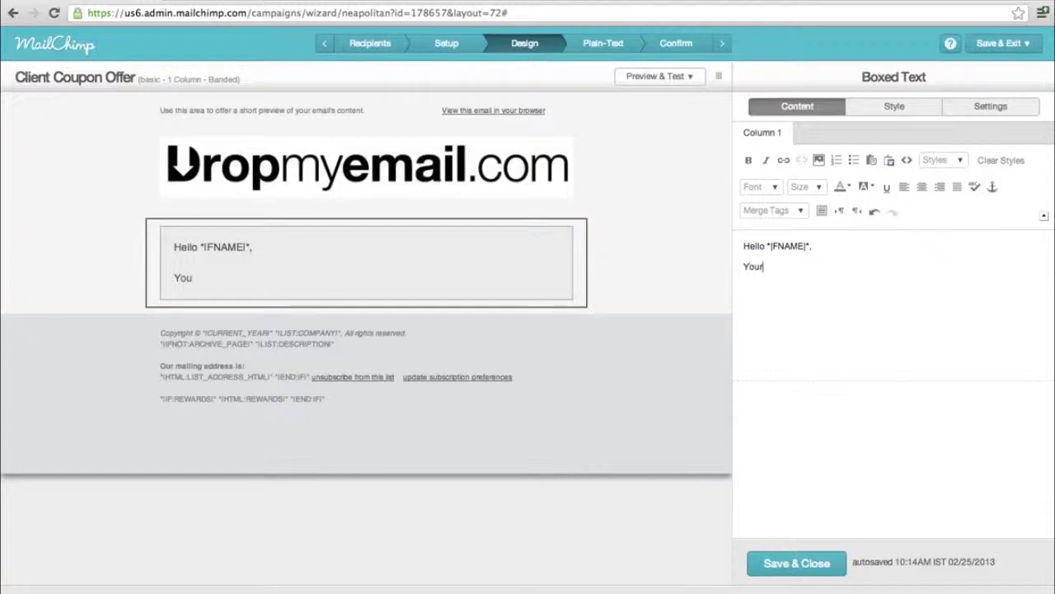
text( order has been confir)
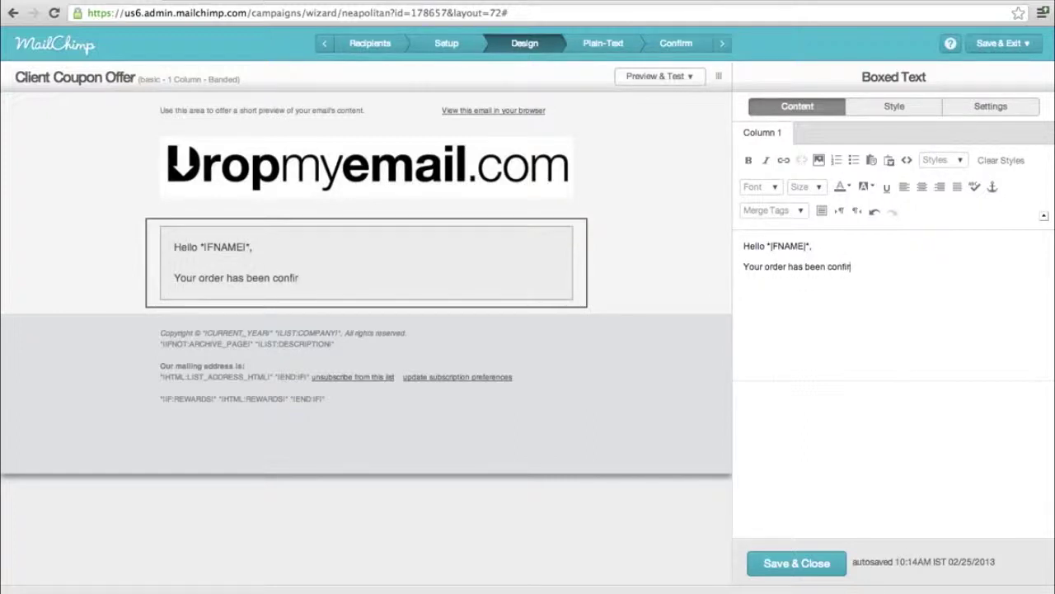
text(med.)
key(Return)
text(Thank)
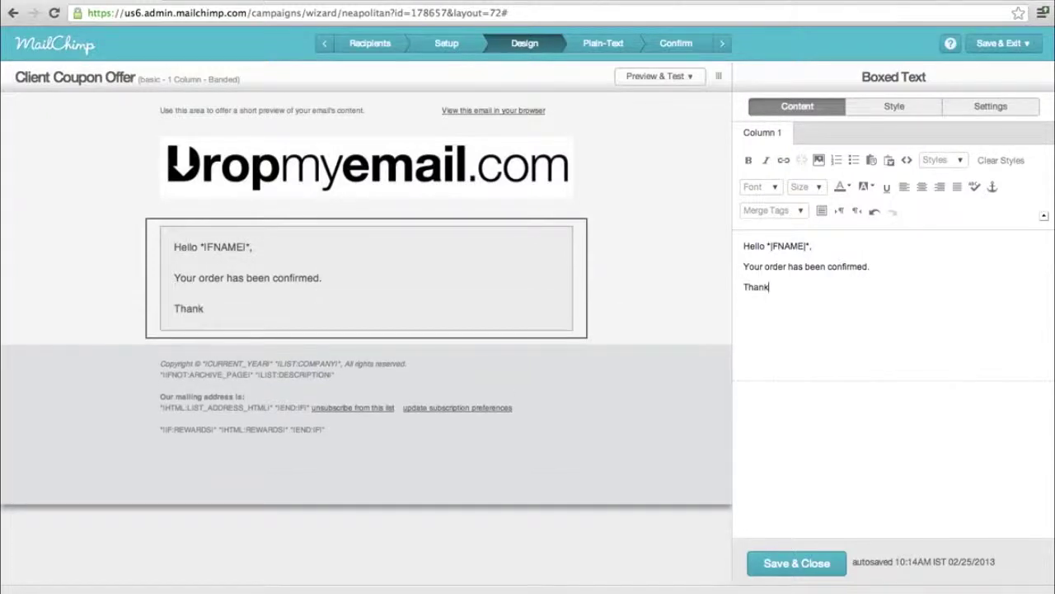
text( you.)
key(Return)
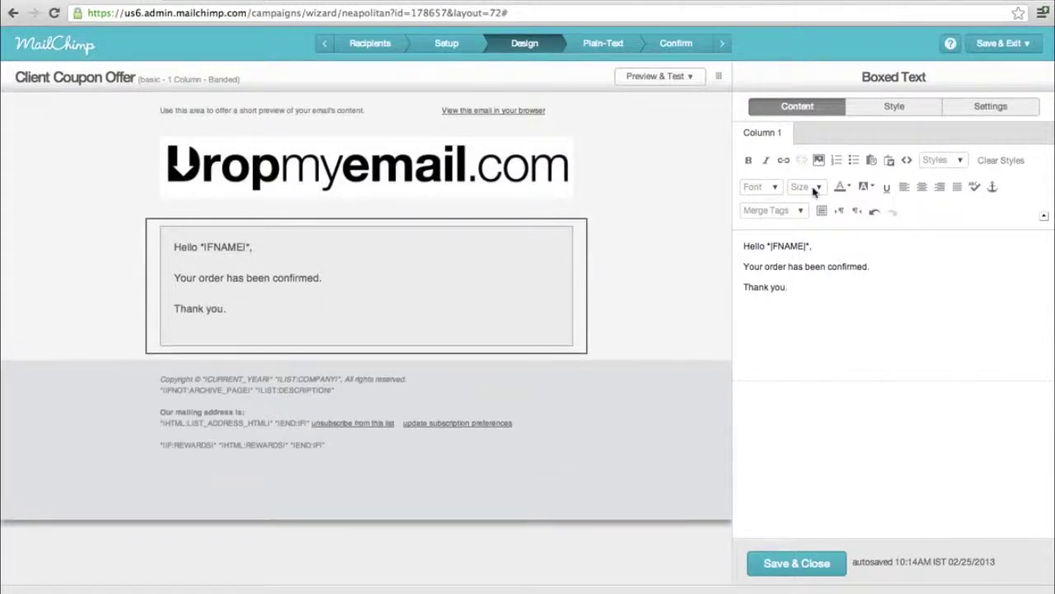
click(798, 564)
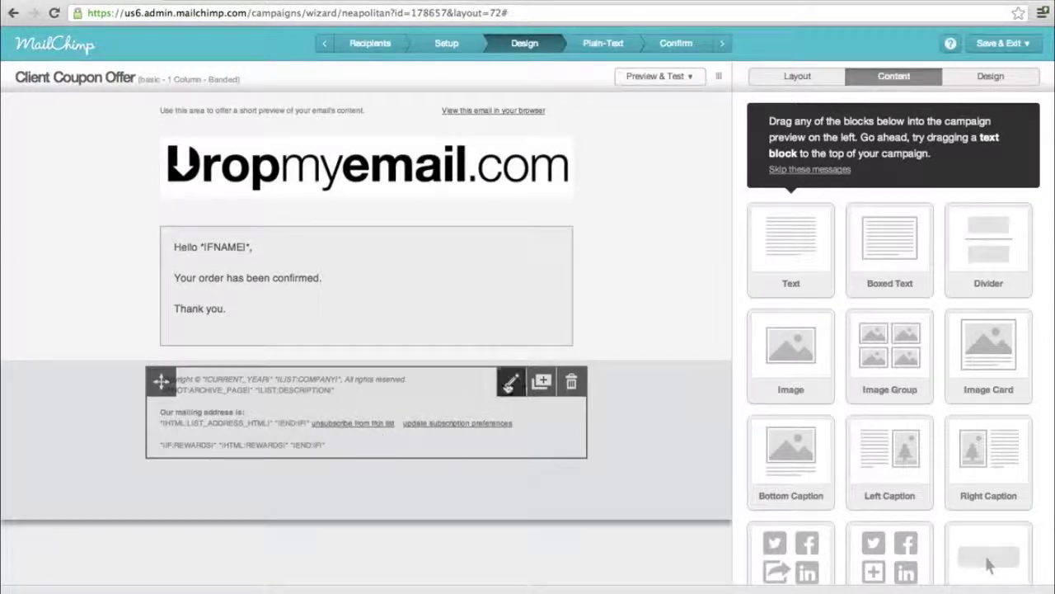
- Replace the preheader text with 'Order Confirmation'
click(510, 382)
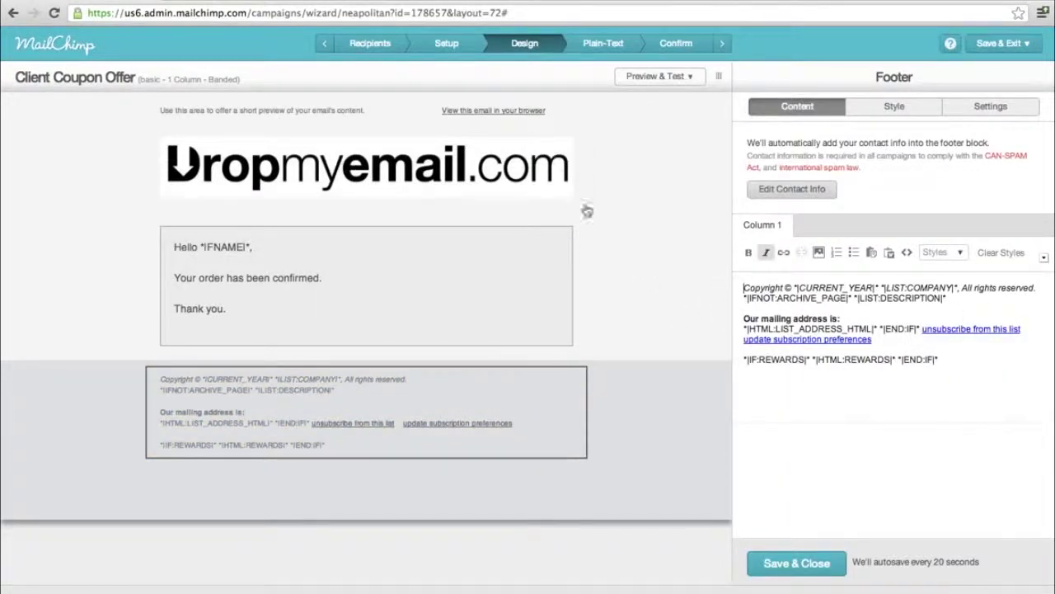
key(Escape)
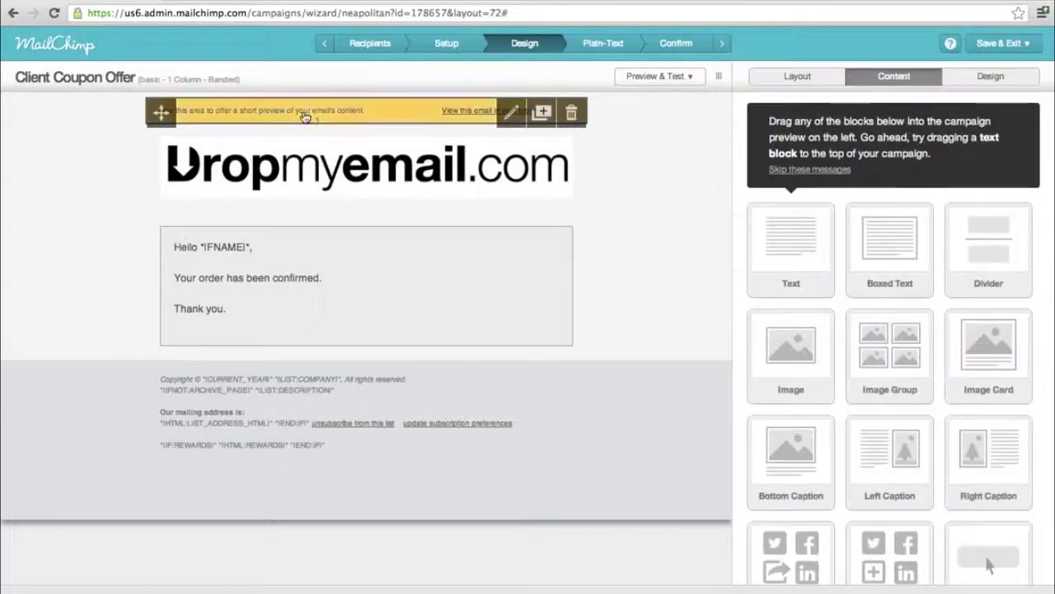
click(304, 116)
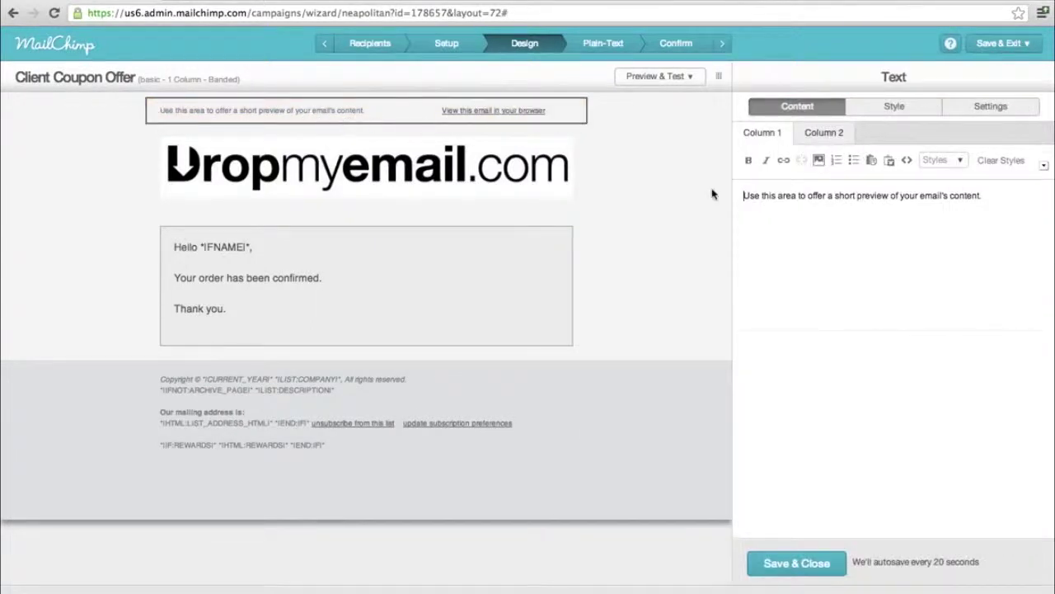
key(ctrl+a)
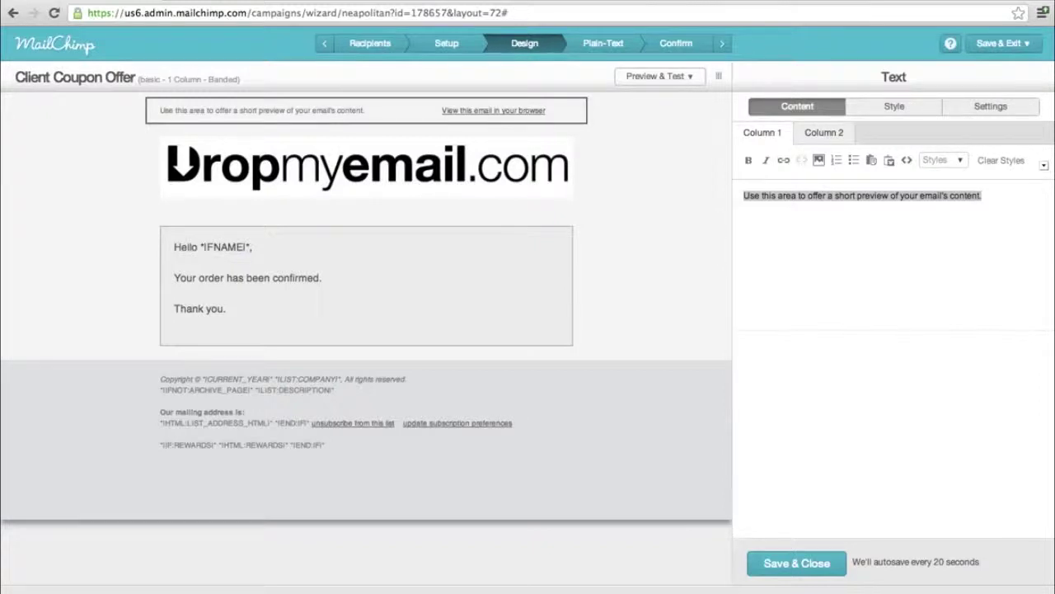
text(Order )
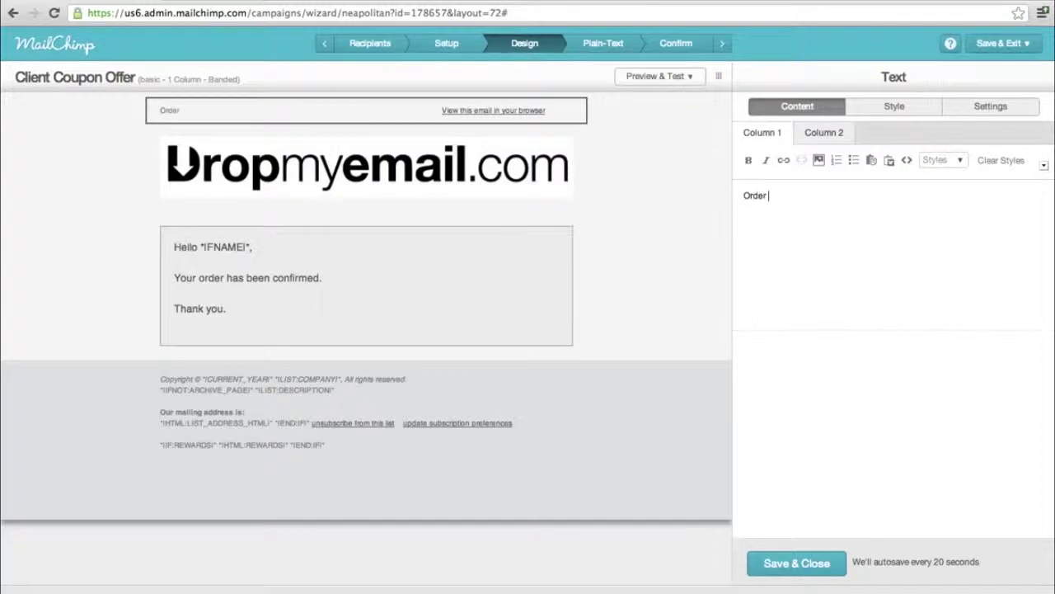
text(Confirmation)
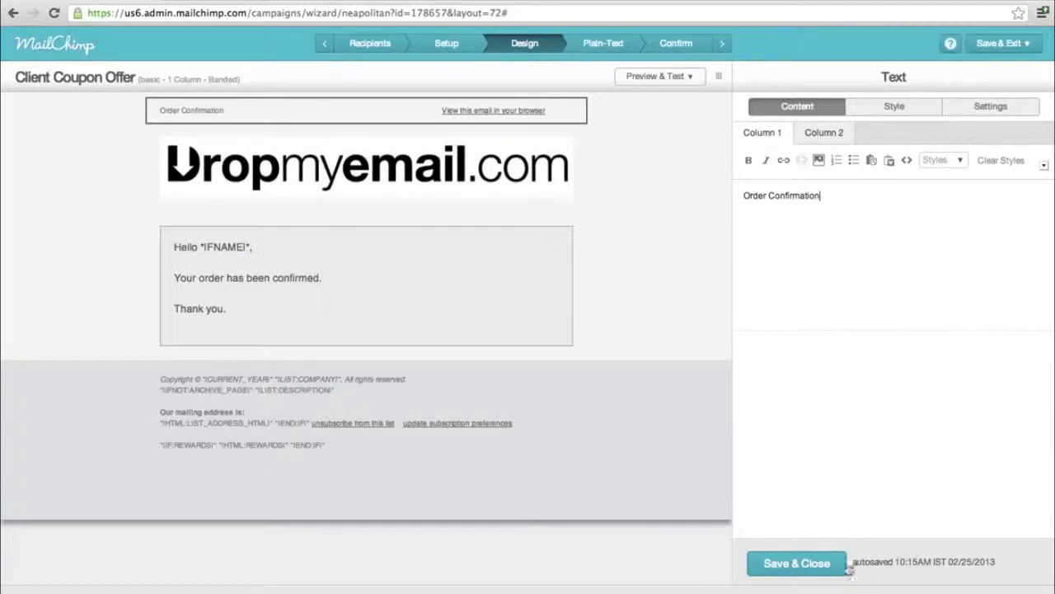
- Save the 'Order Confirmation' preheader and review the generated plain-text version
click(810, 562)
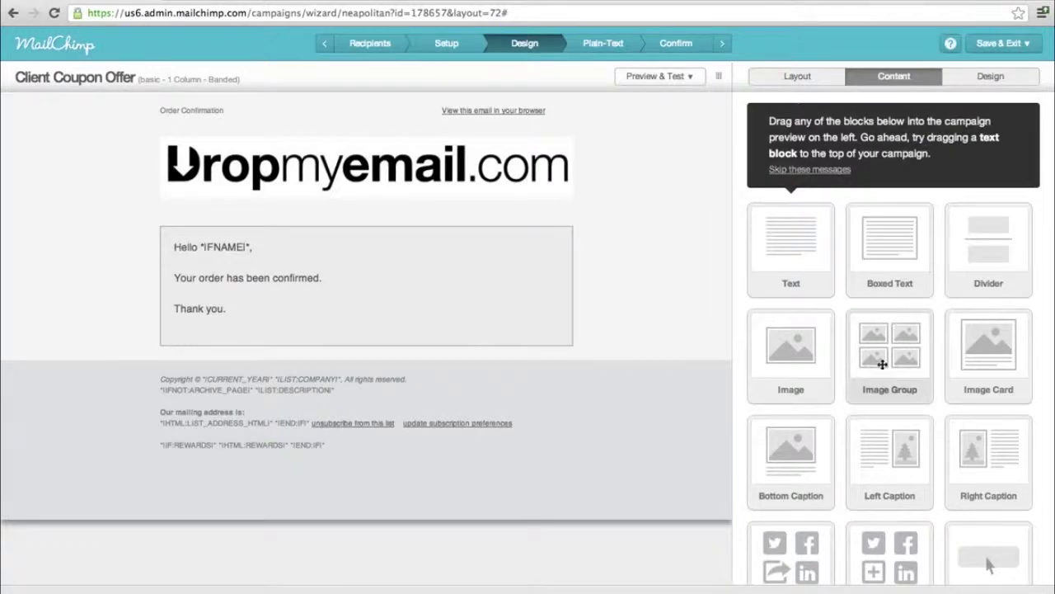
scroll(881, 362, down, 3)
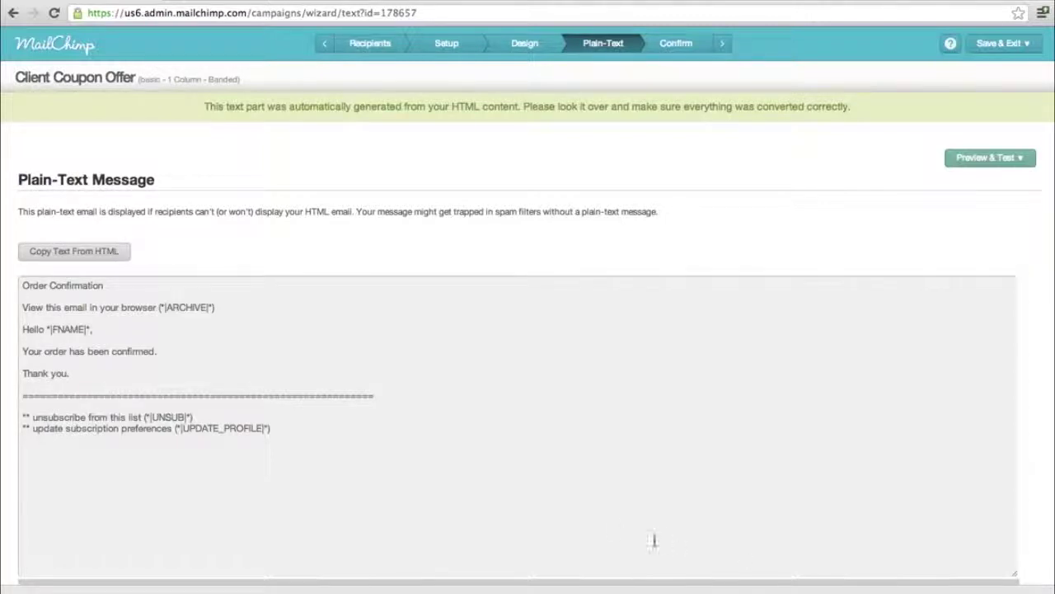
- Delete the Order Confirmation, browser-link and blank lines from the plain-text top
click(363, 316)
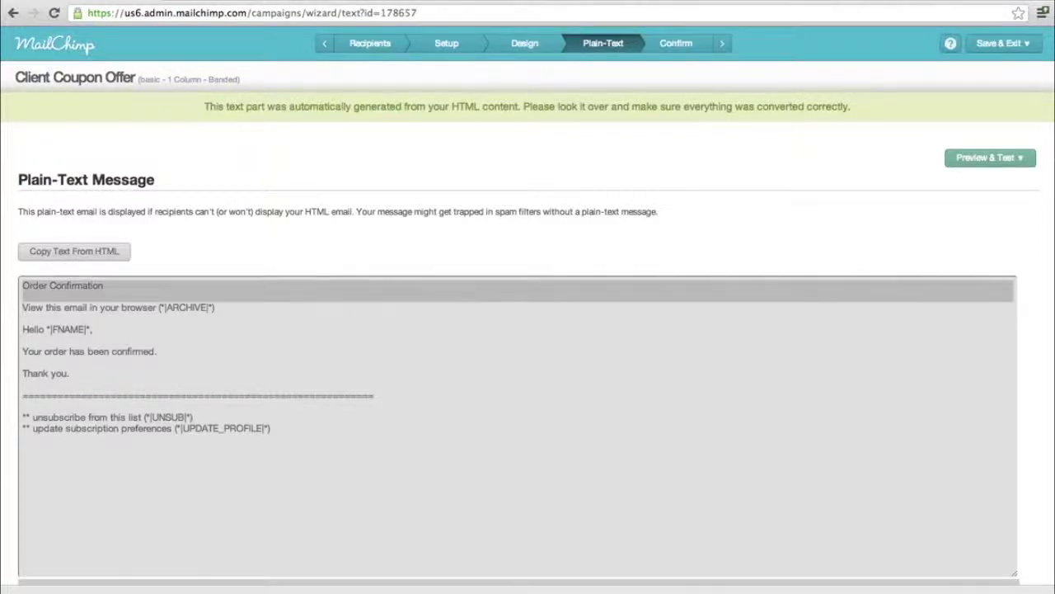
key(BackSpace)
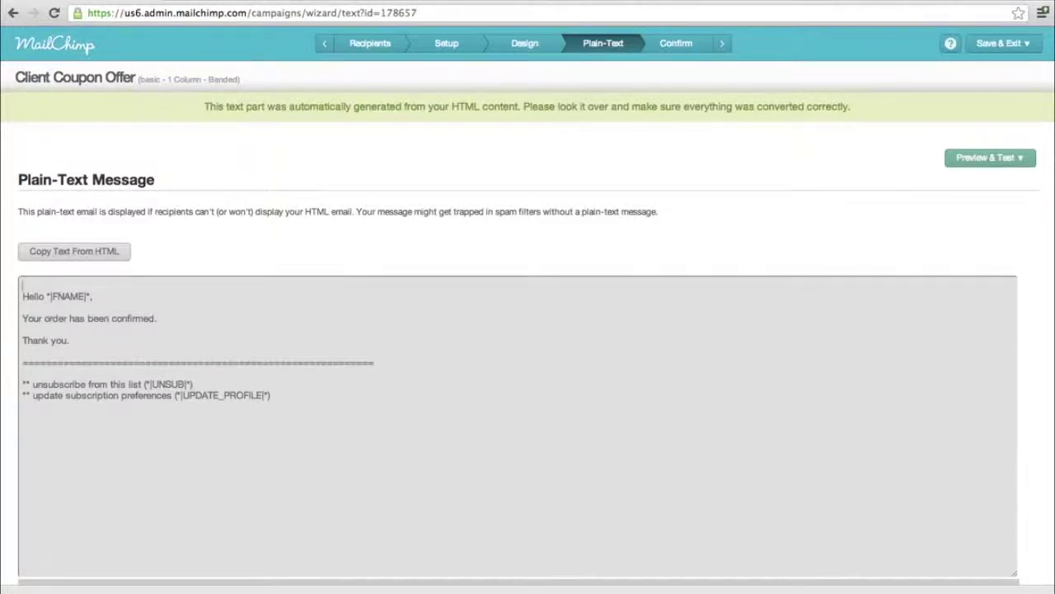
key(BackSpace)
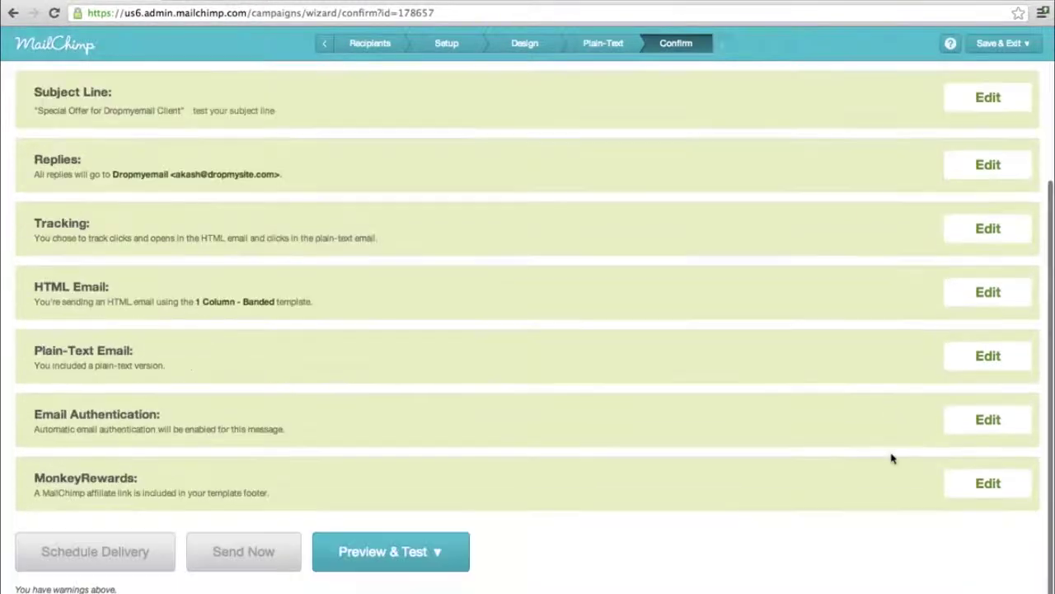
- Refresh the recipient count and cancel the empty segment to use the whole Dropmysite List
scroll(891, 456, down, 3)
scroll(892, 459, up, 3)
click(995, 189)
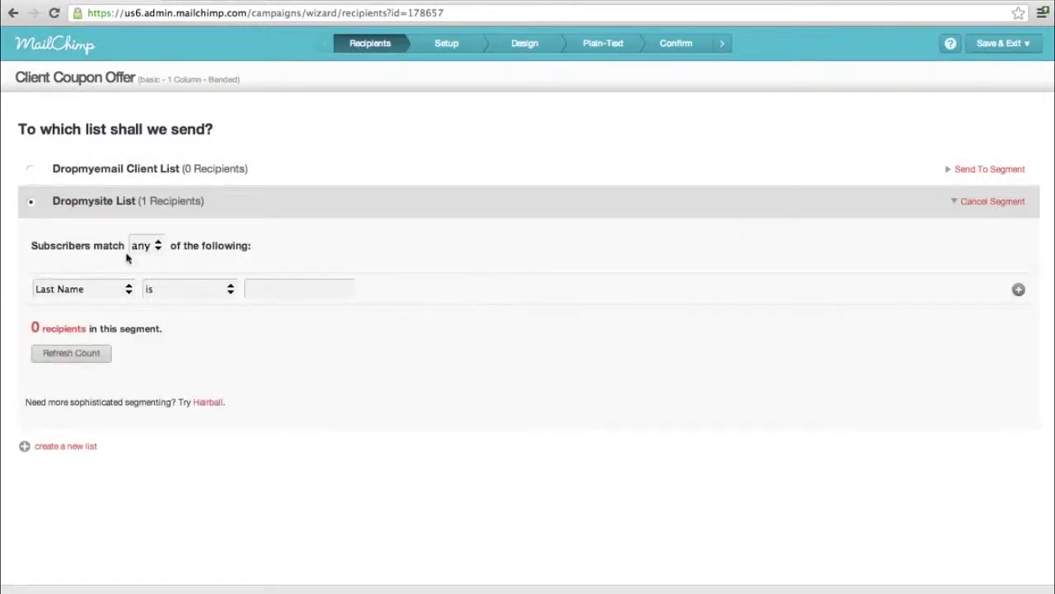
click(88, 358)
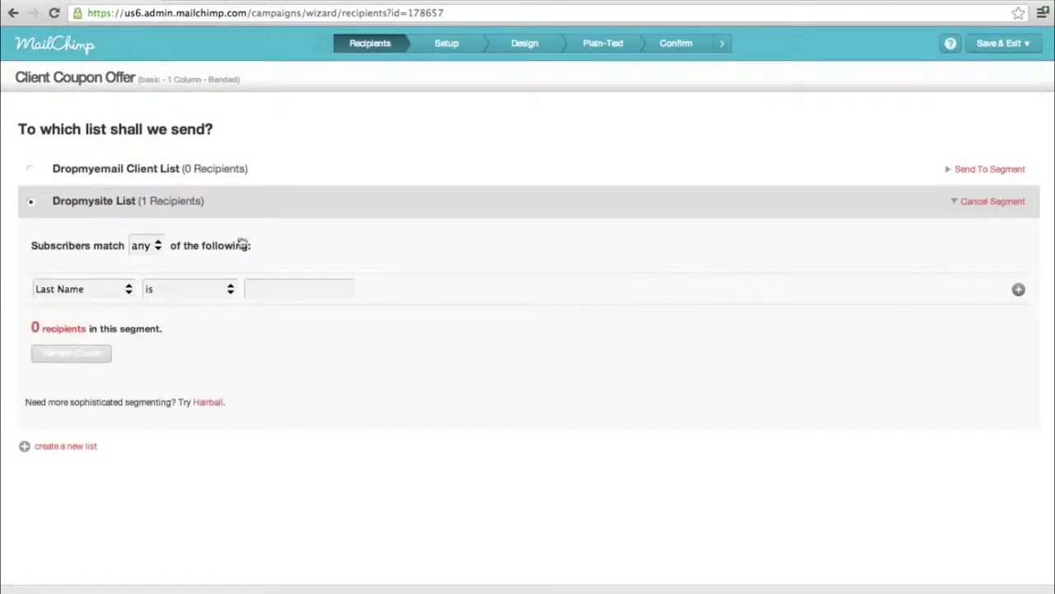
click(991, 202)
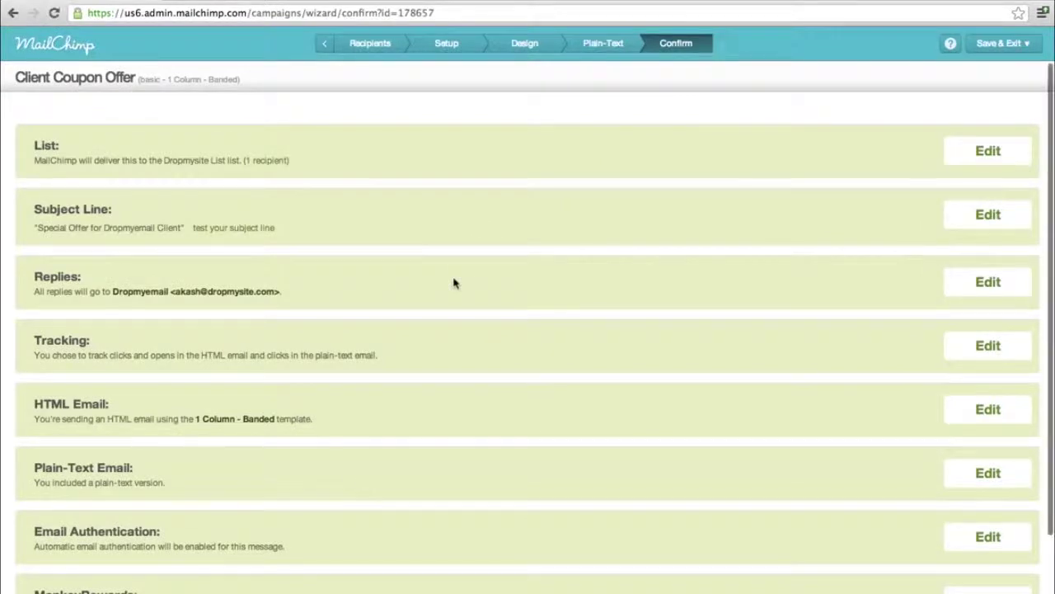
- Bring up the Schedule delivery date and time options for the Client Coupon Offer campaign
scroll(453, 283, down, 3)
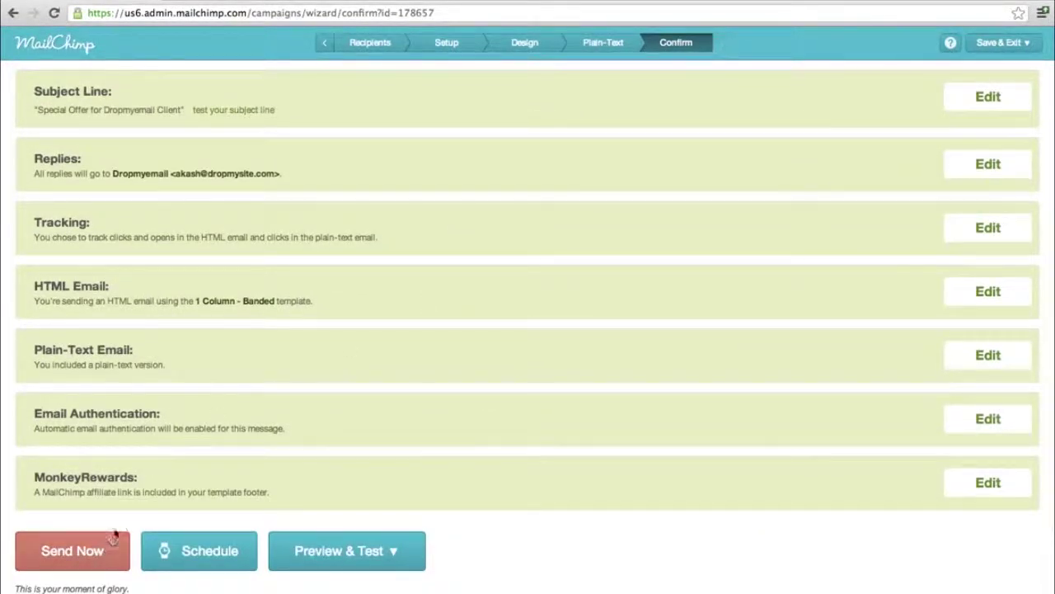
click(235, 559)
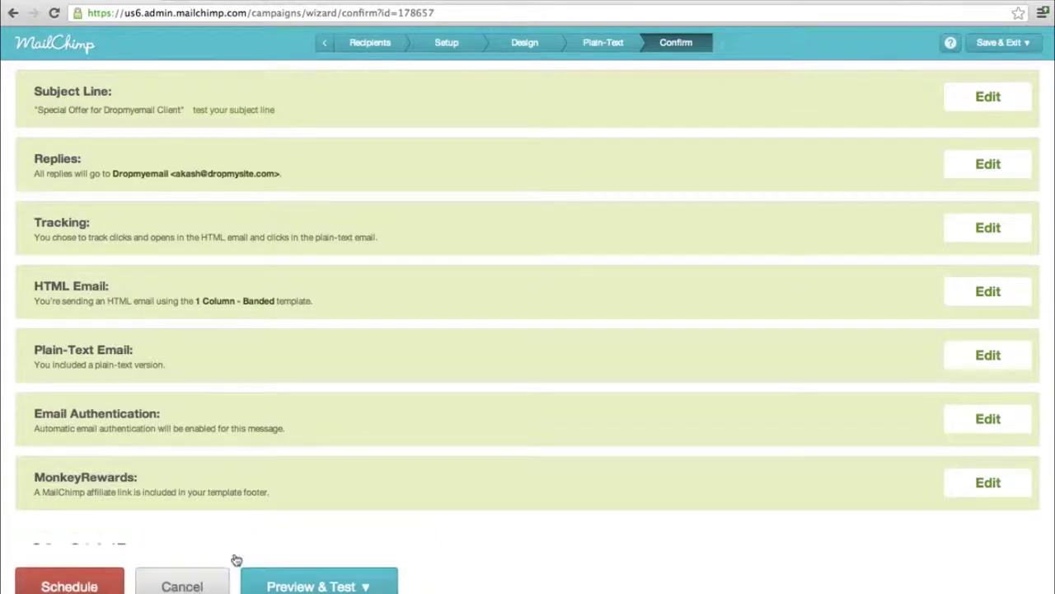
scroll(247, 511, down, 3)
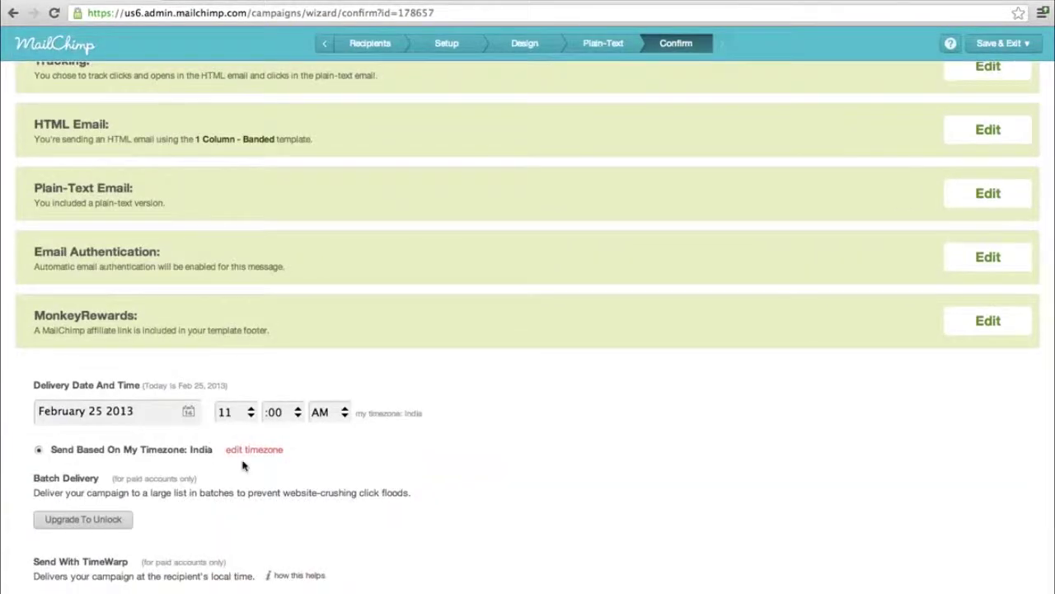
scroll(247, 462, down, 2)
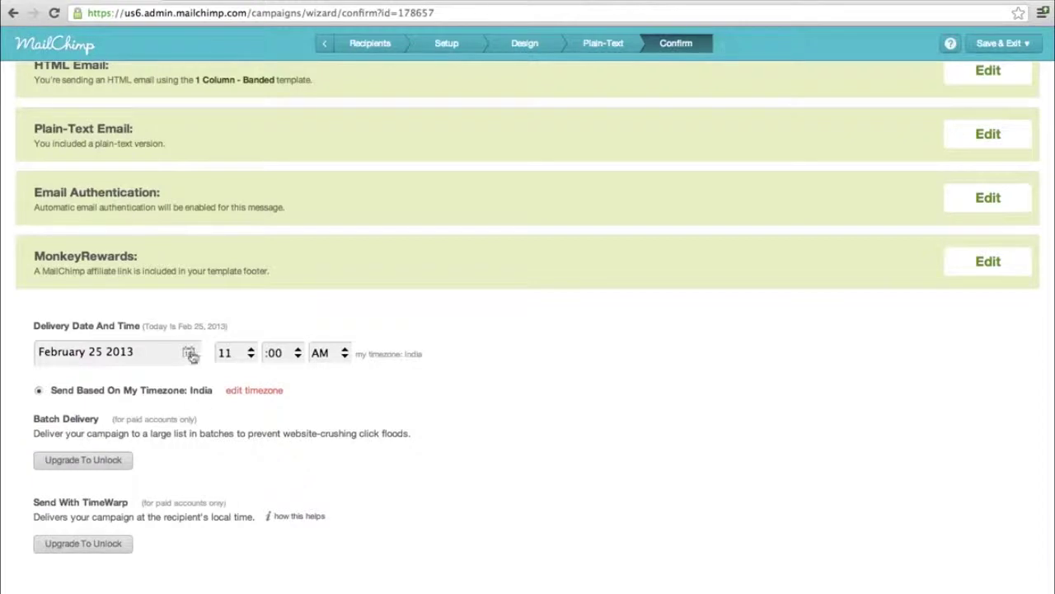
scroll(309, 493, down, 2)
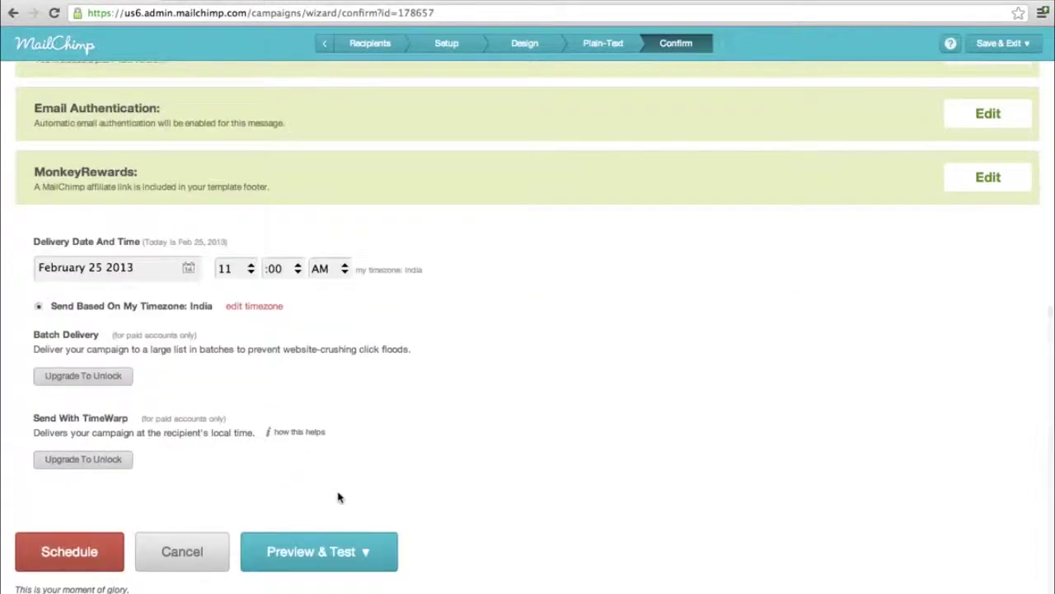
- Start a test email from Preview & Test, then cancel and close it
click(359, 550)
scroll(359, 548, down, 1)
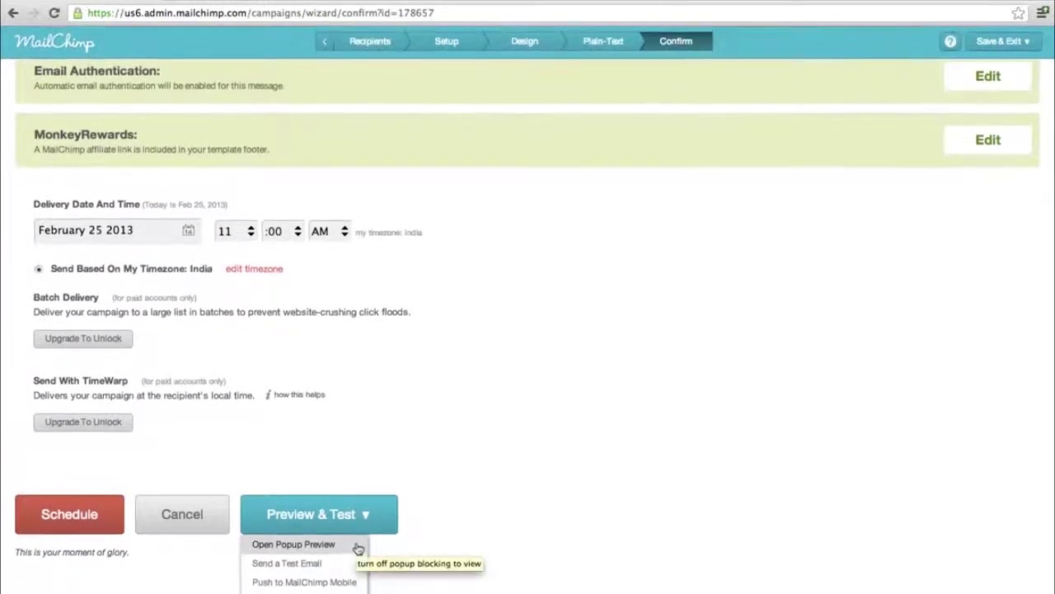
click(306, 573)
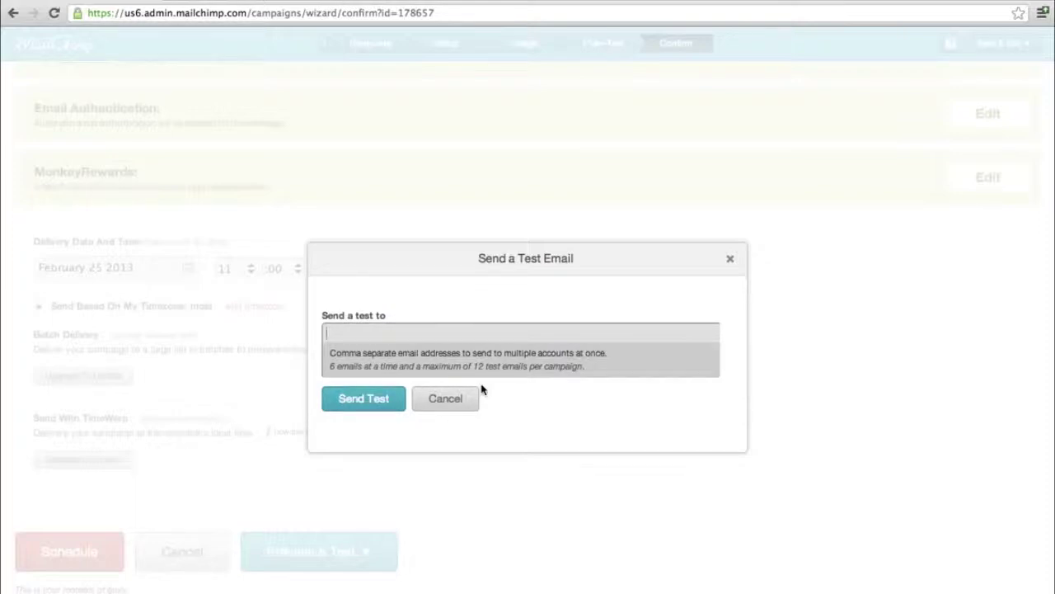
click(437, 402)
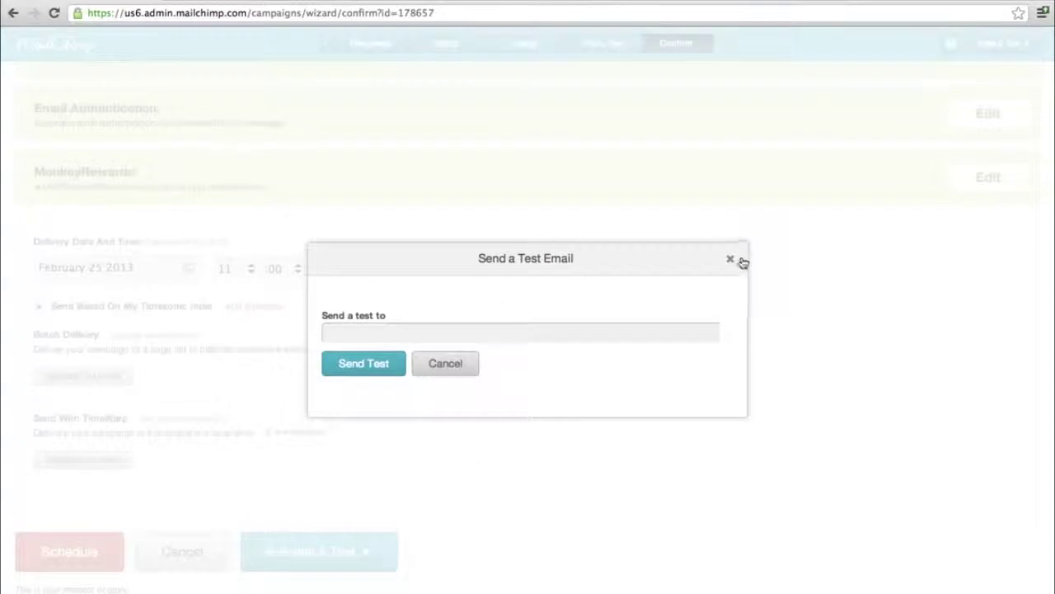
click(726, 264)
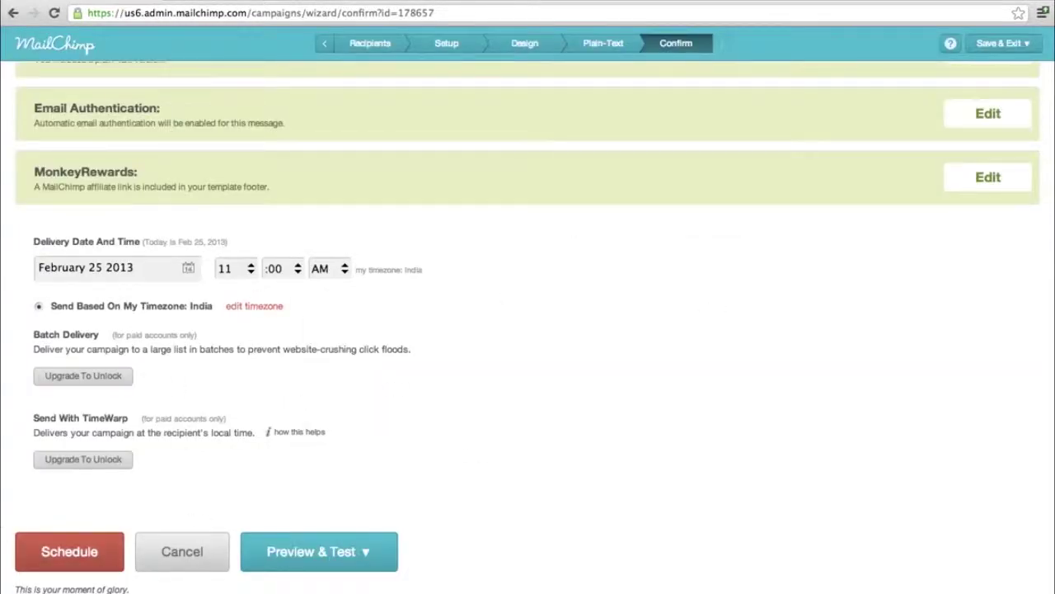
- Drop scheduling and send the campaign now to the 1 Dropmysite List subscriber
click(157, 551)
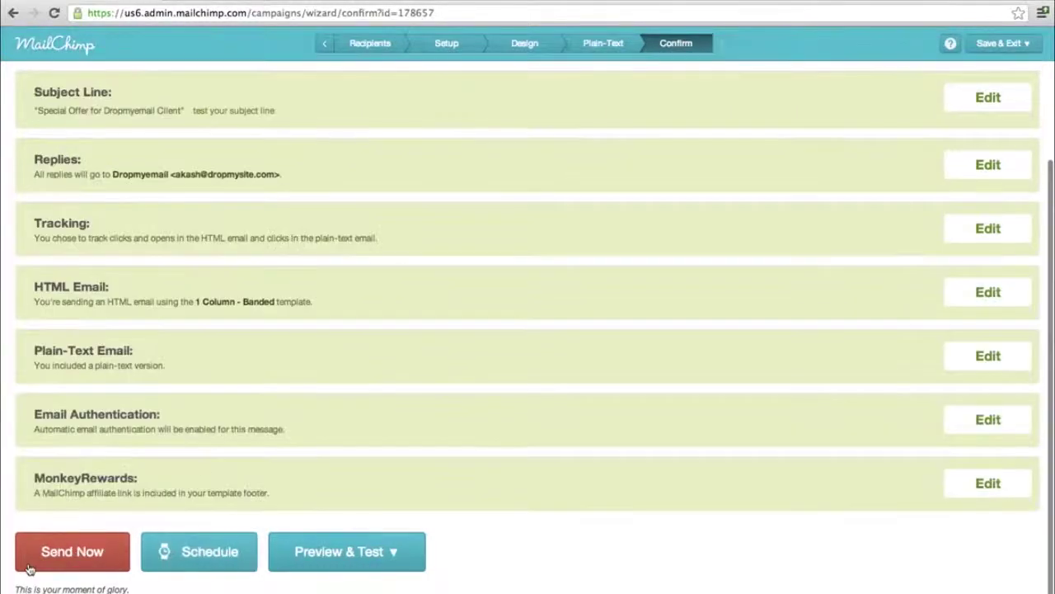
click(66, 562)
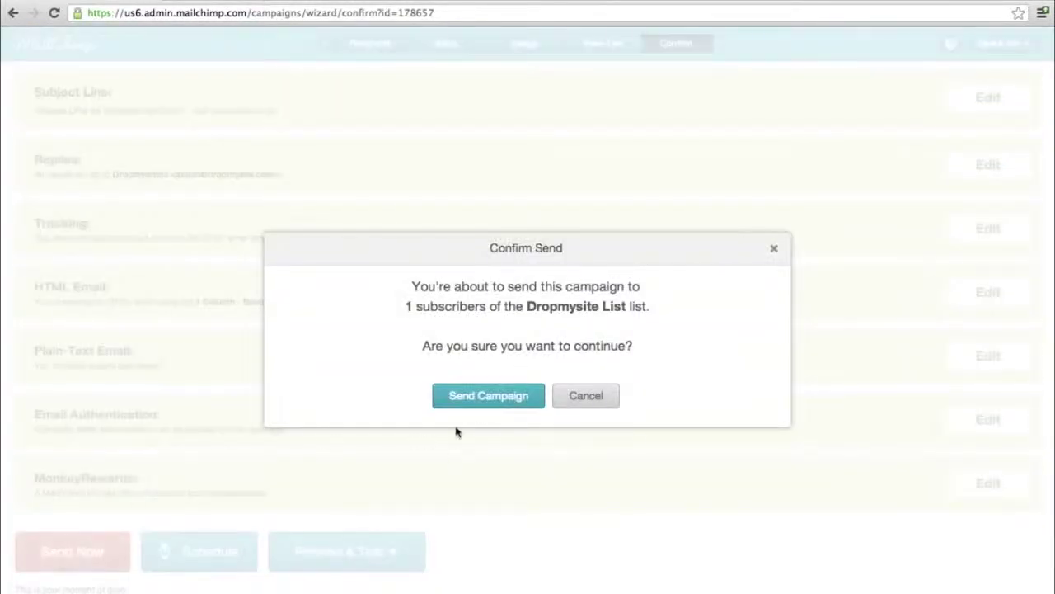
click(486, 396)
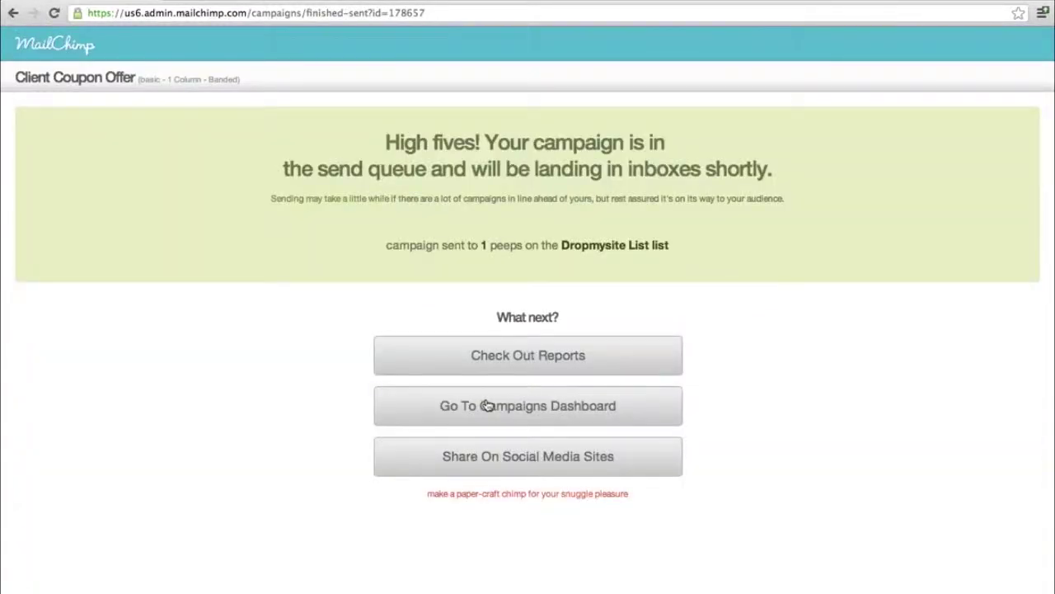
- Go to Check Out Reports to list the sent Client Coupon Offer and Test campaigns
click(497, 355)
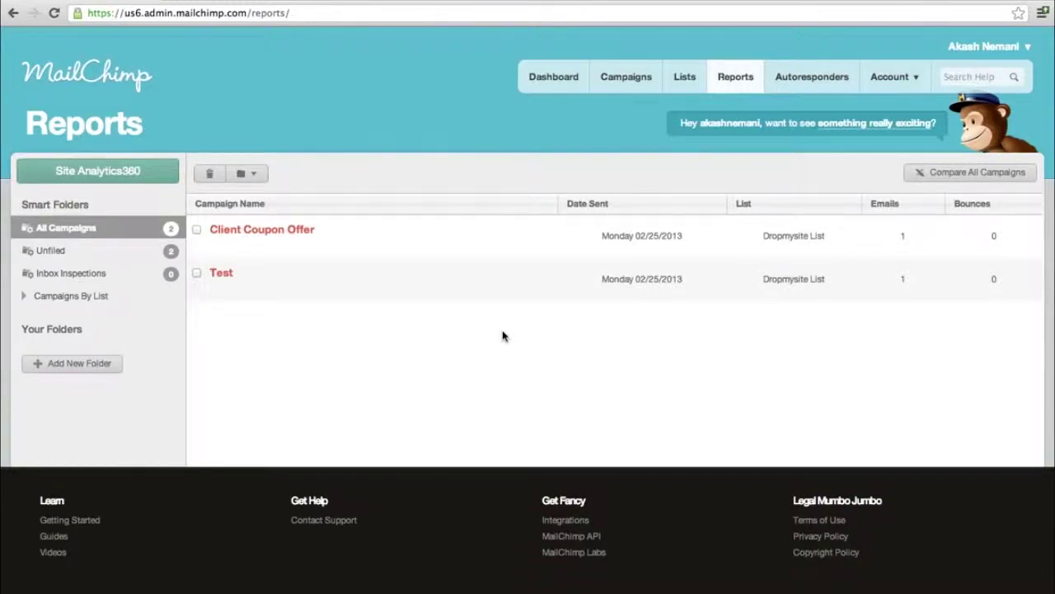
mouse_move(272, 230)
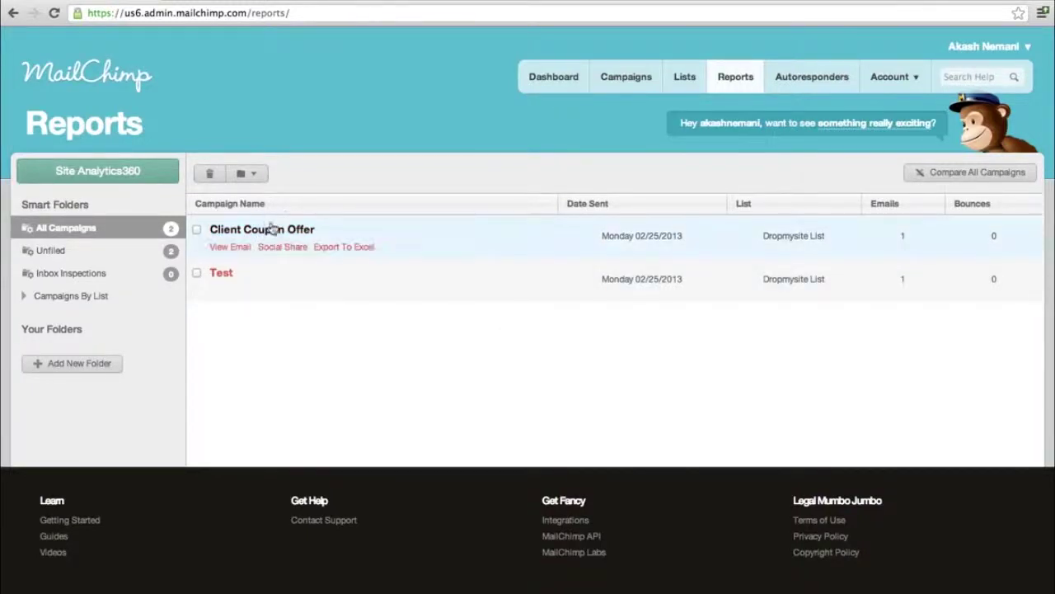
- Open the Client Coupon Offer report and review it: 1 recipient, 0 opens, 0 clicks
click(272, 231)
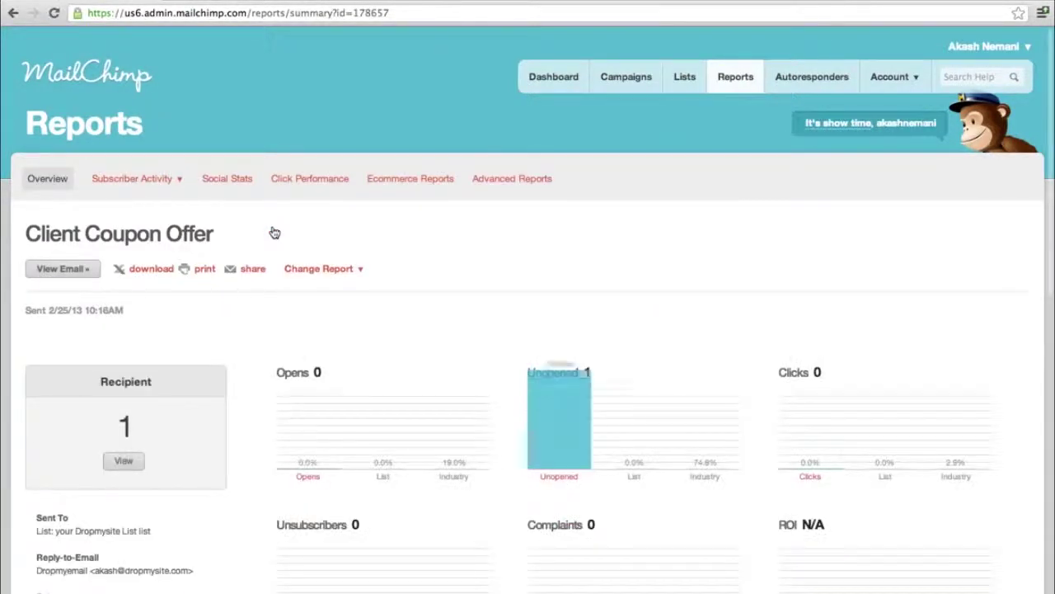
scroll(275, 233, down, 1)
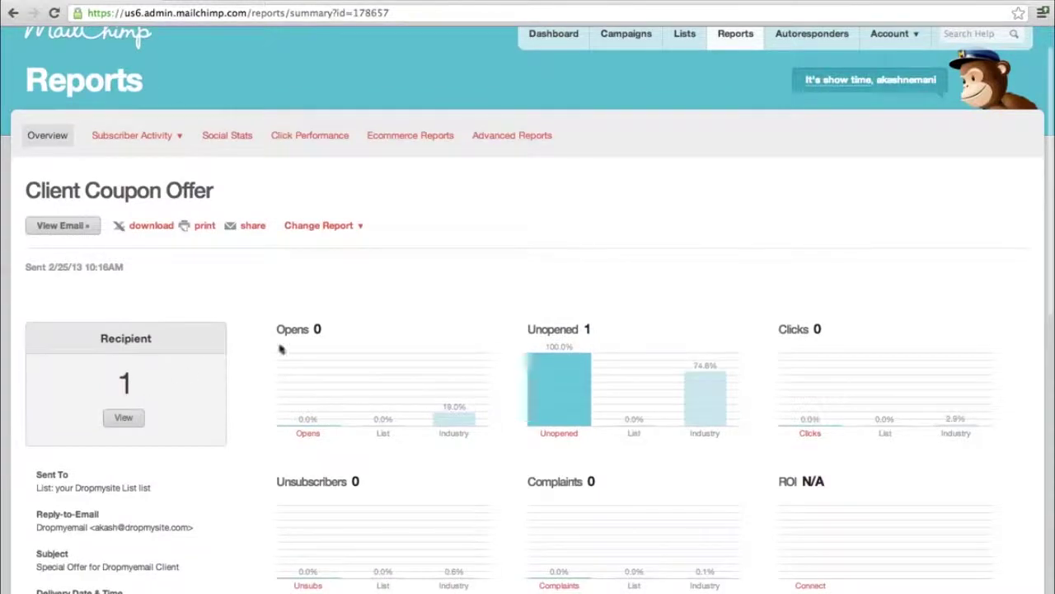
scroll(551, 391, down, 3)
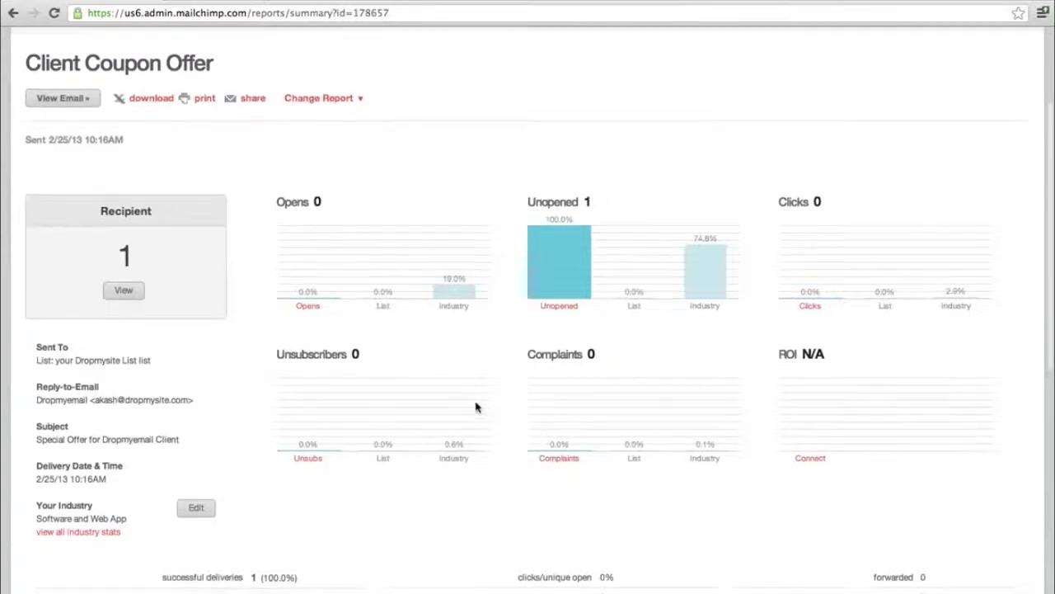
scroll(477, 406, down, 1)
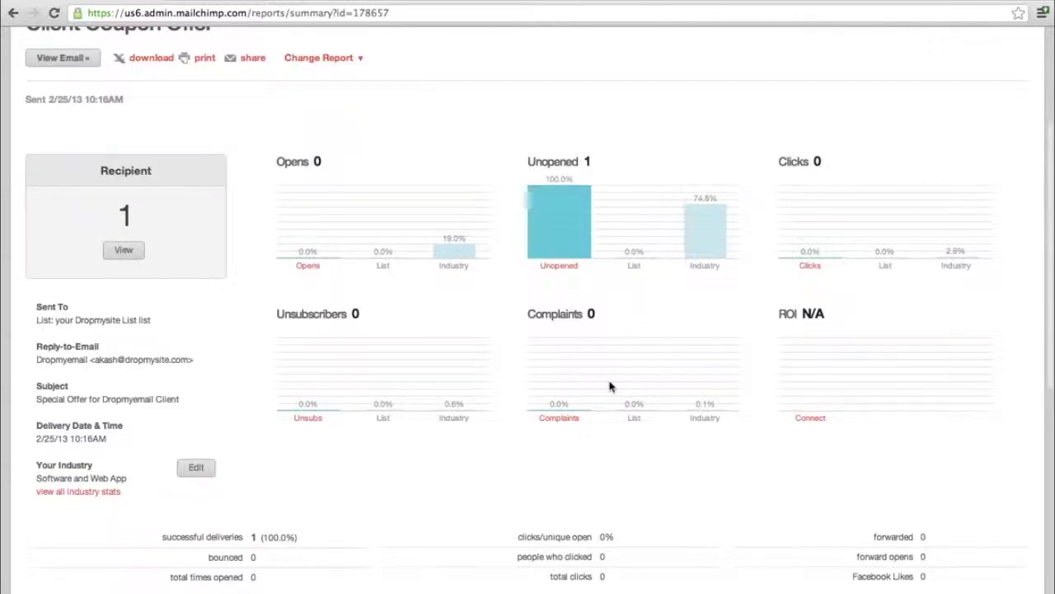
scroll(611, 386, down, 10)
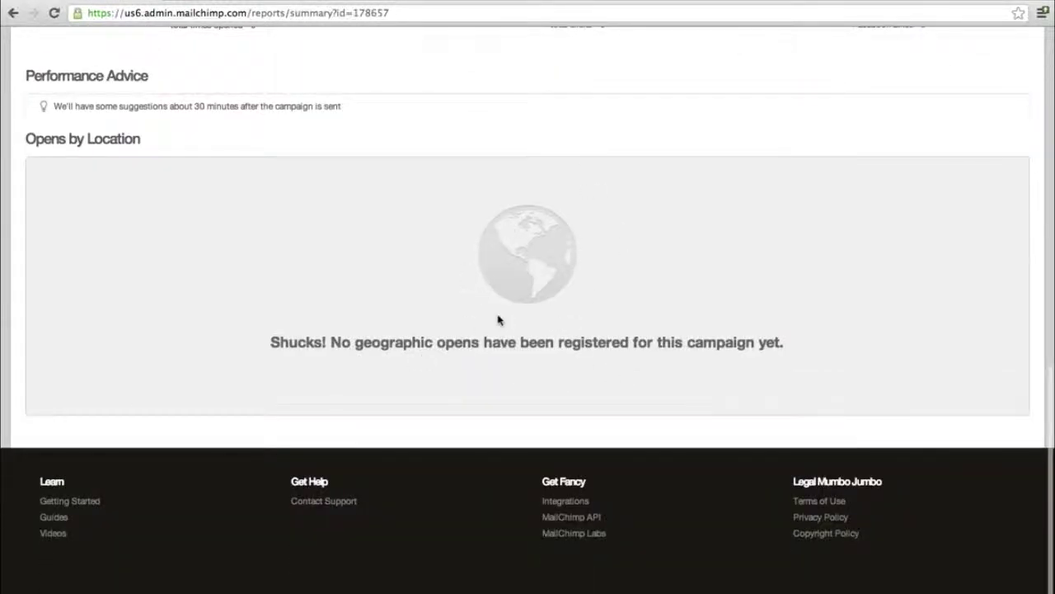
scroll(498, 320, up, 10)
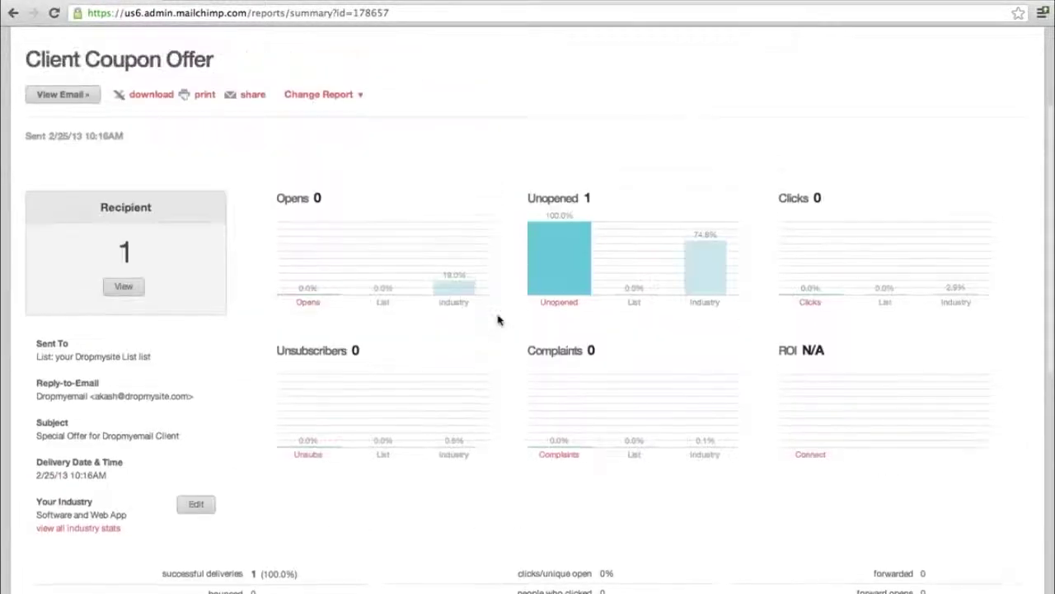
scroll(391, 338, up, 3)
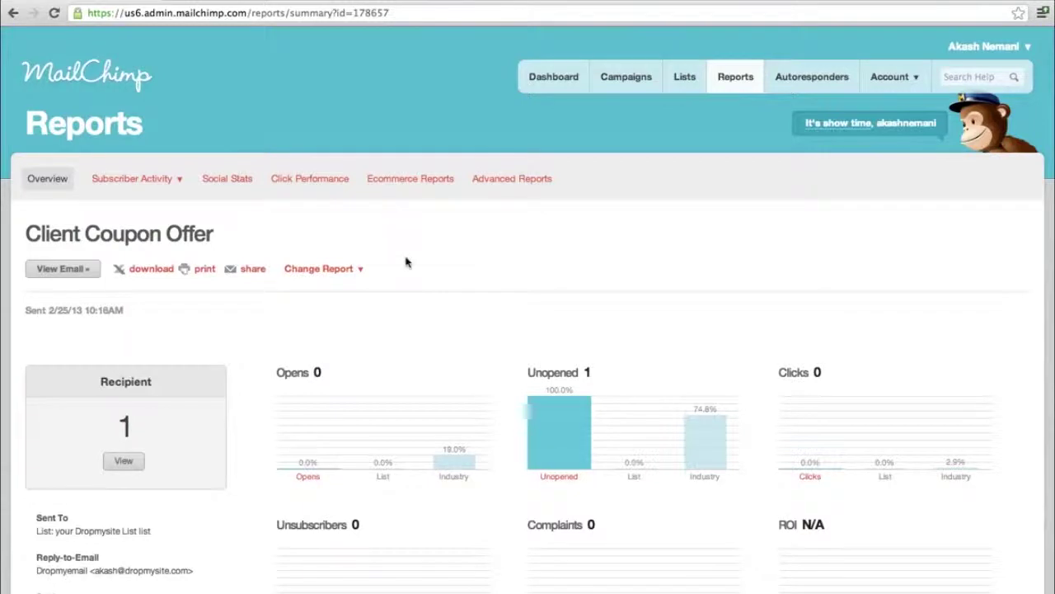
- View the Ecommerce Reports page (Ecommerce360 not set up), then go back to the Dashboard
click(442, 187)
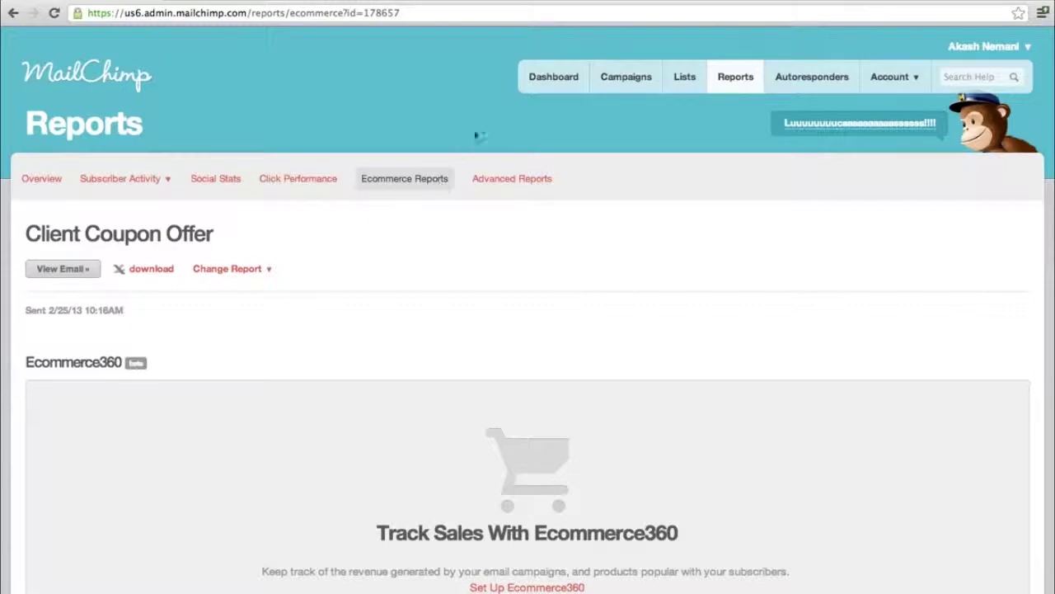
click(535, 89)
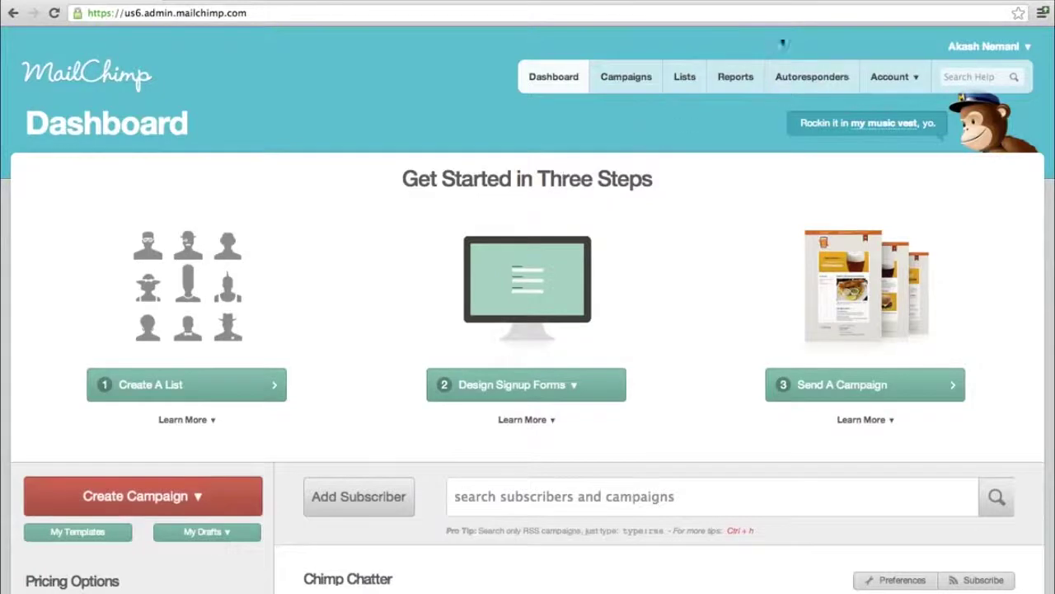
click(735, 77)
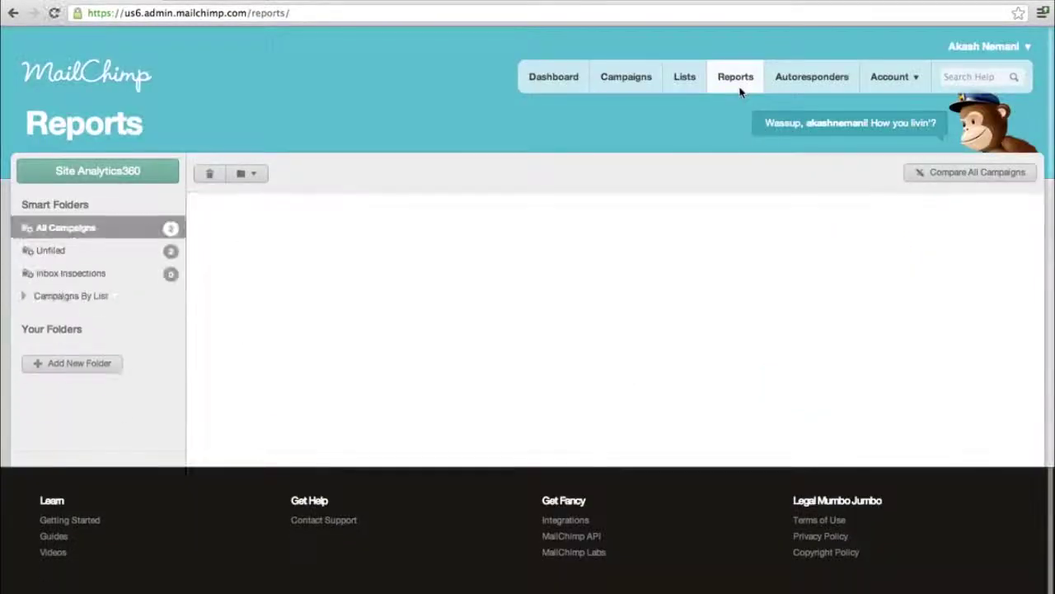
click(814, 83)
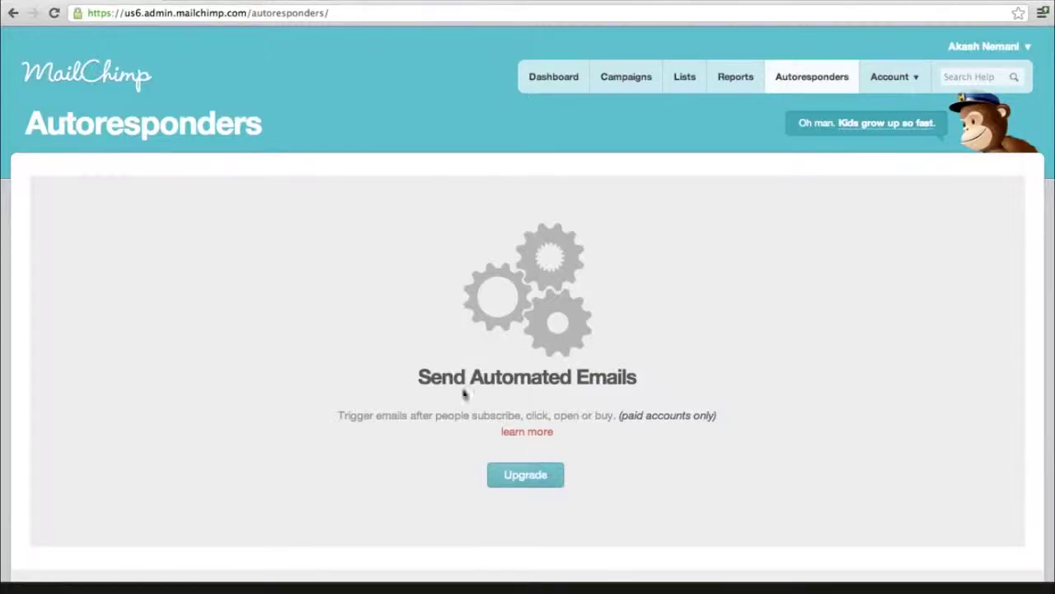
click(555, 76)
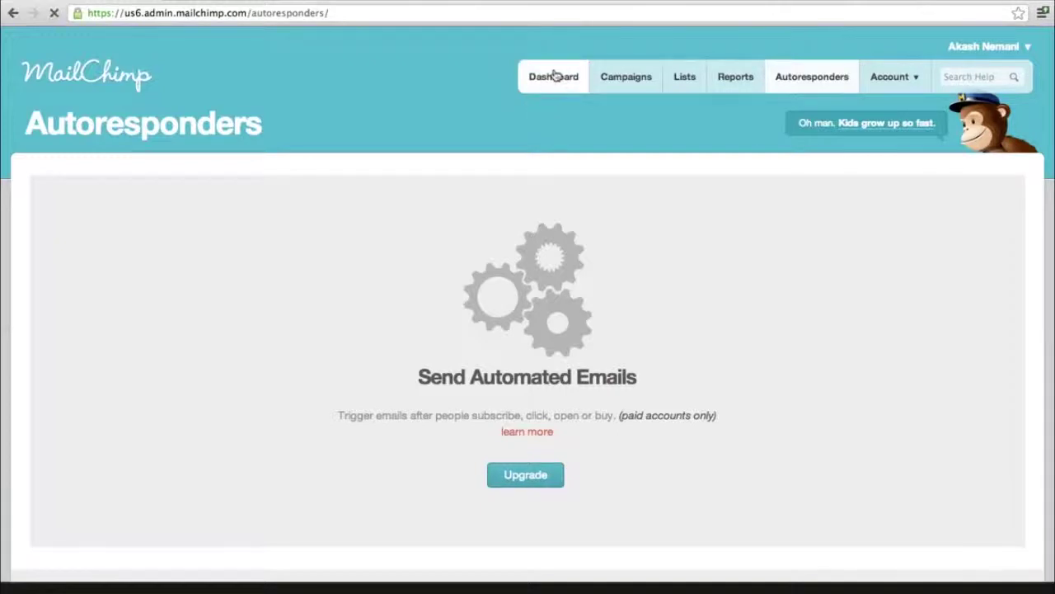